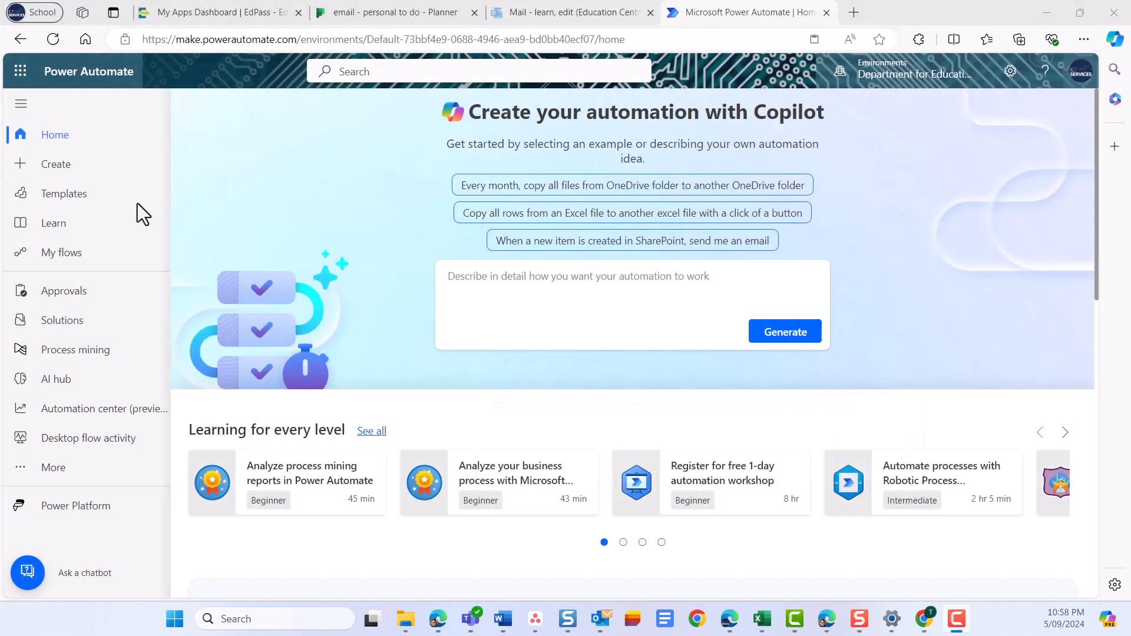
# Step: Find and open the 'Create planner tasks for flagged emails in Office 365' template
pyautogui.click(79, 202)
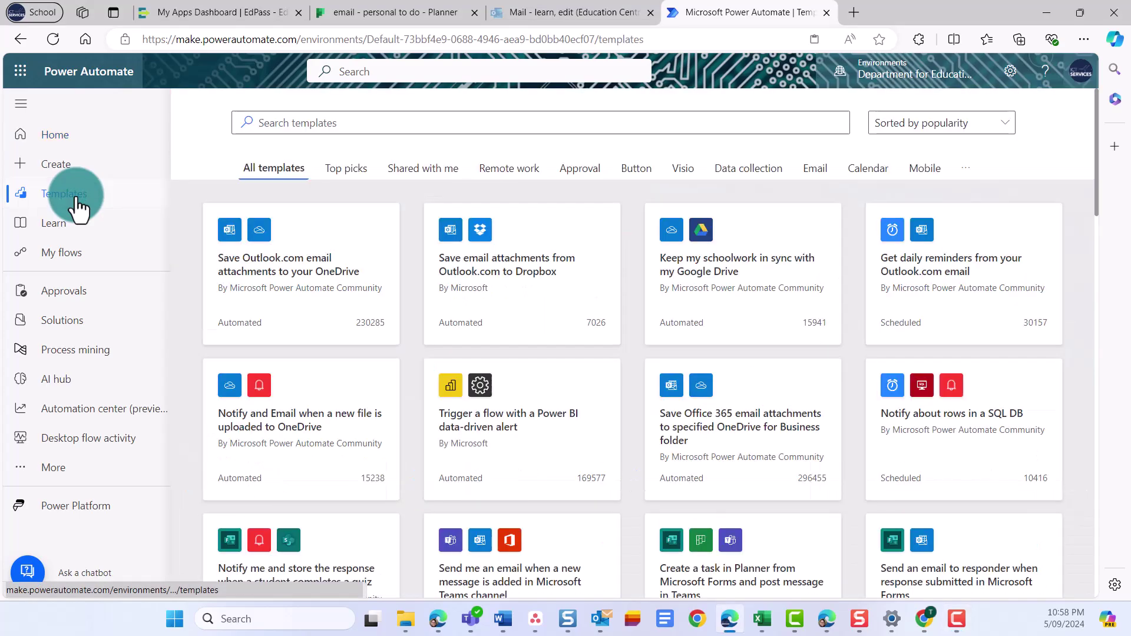
pyautogui.click(264, 128)
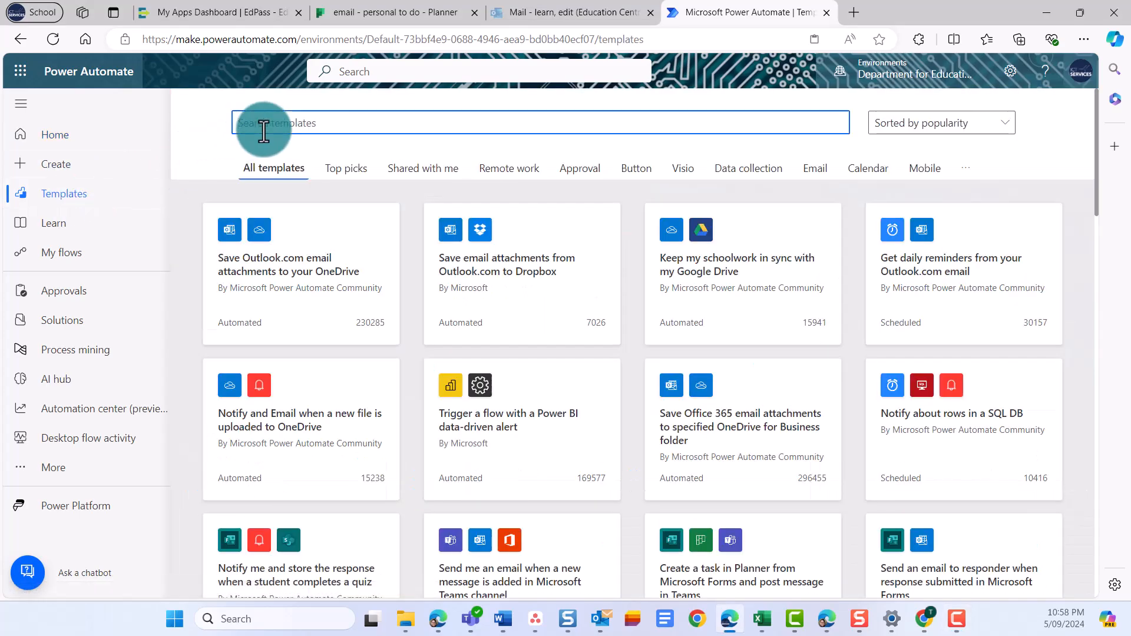
pyautogui.write('Create planner tasks for flagged emails in Office 365')
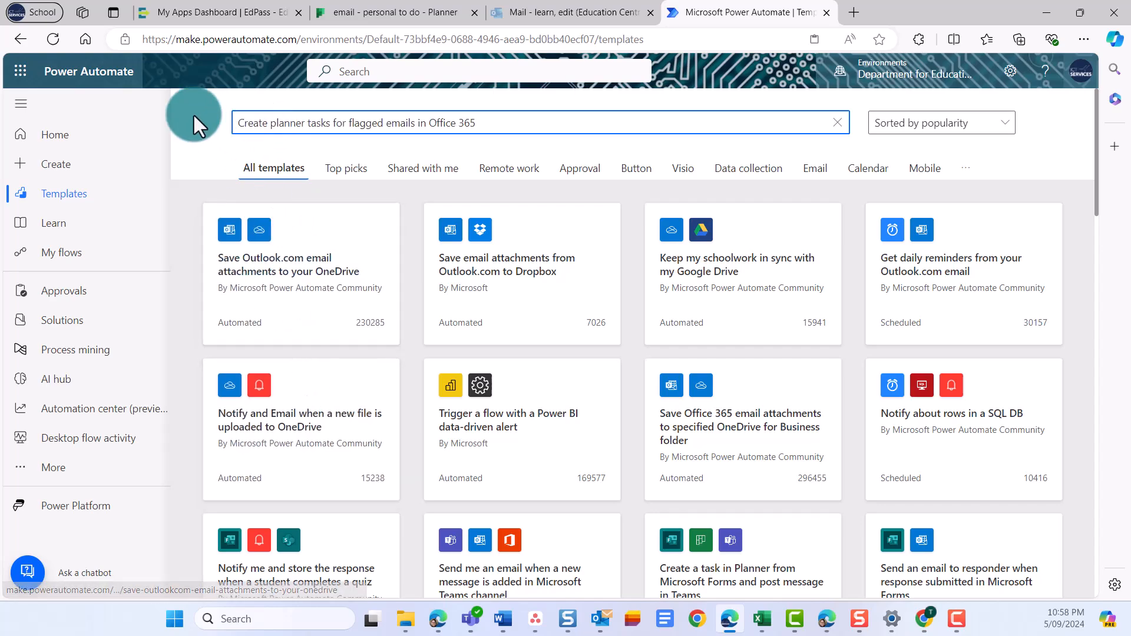
pyautogui.press('Return')
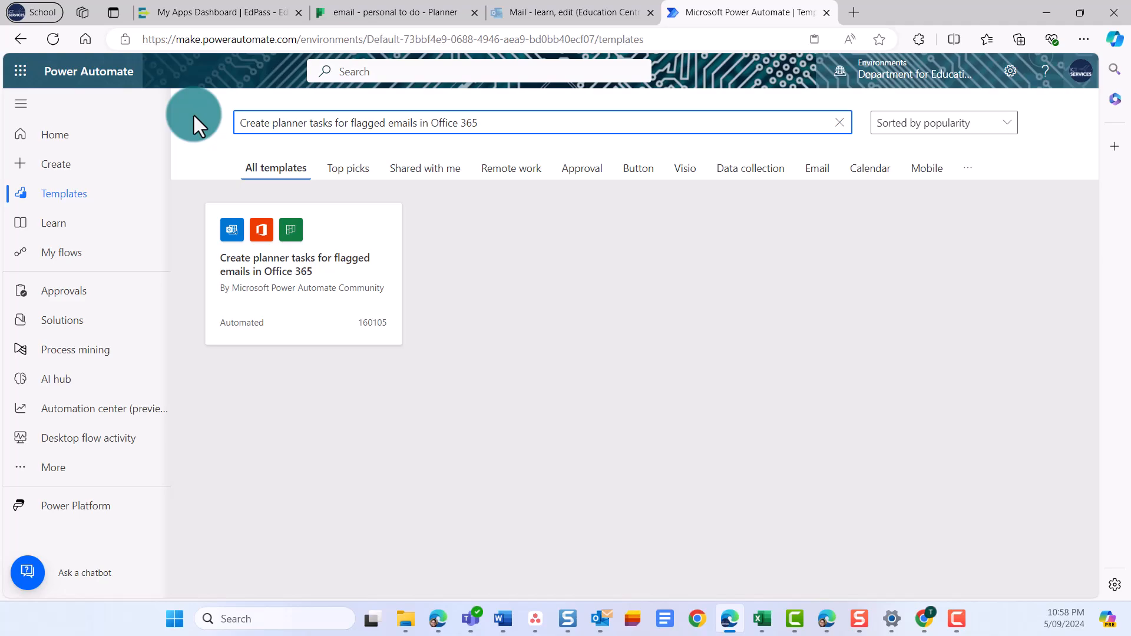
pyautogui.click(280, 267)
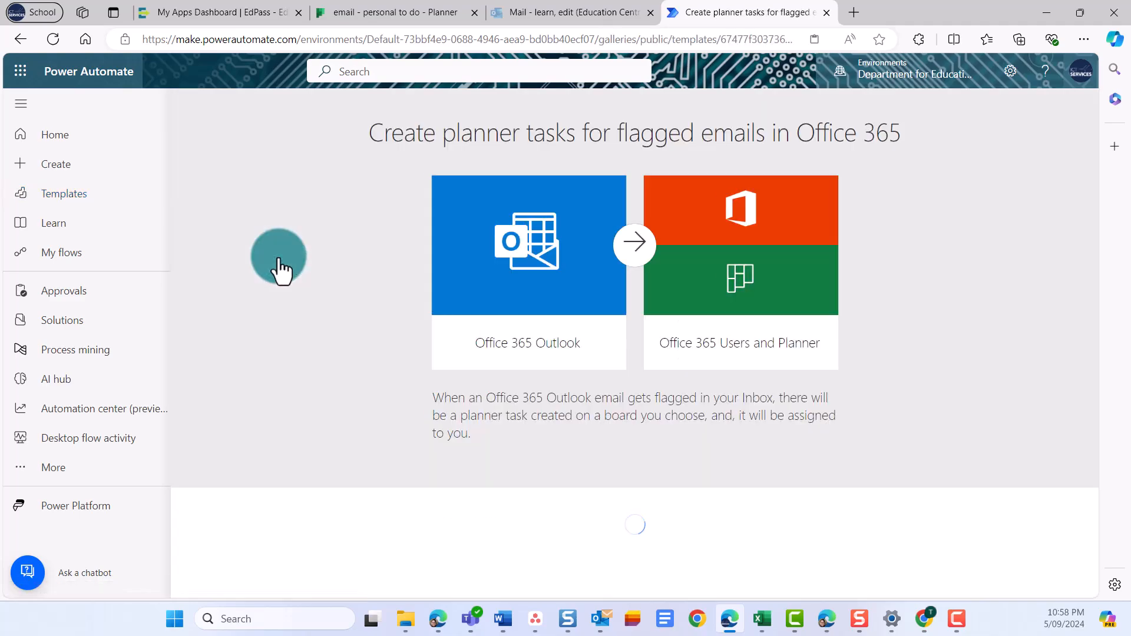
# Step: Review the template's Outlook, Users and Planner connections and which Outlook account is used
pyautogui.click(590, 326)
pyautogui.scroll(-2, 874, 358)
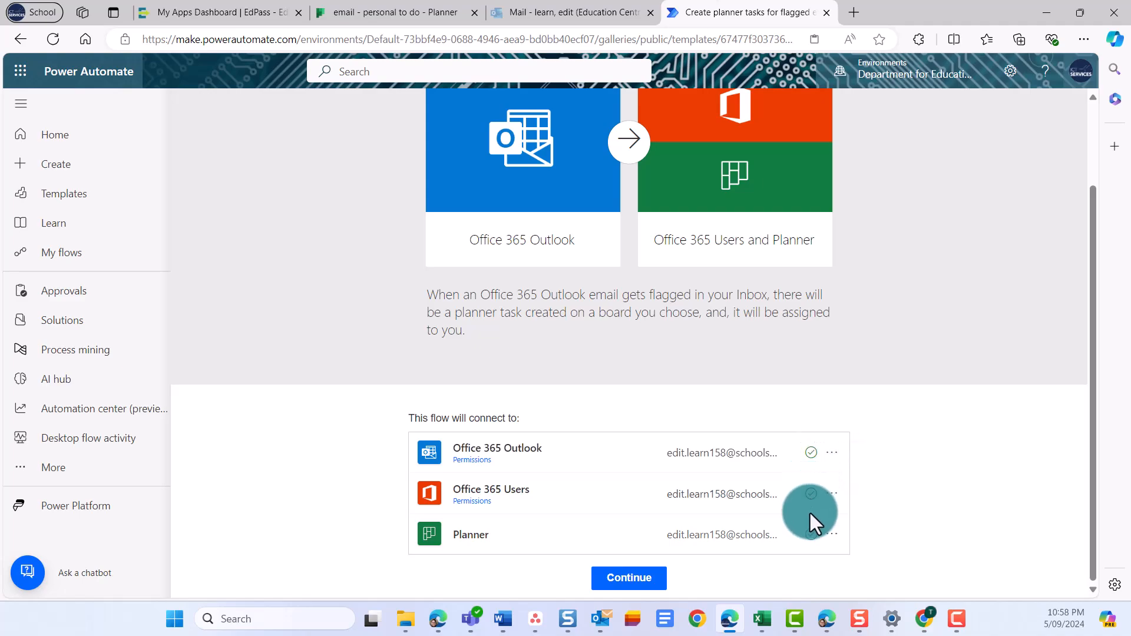
pyautogui.click(833, 454)
pyautogui.click(894, 550)
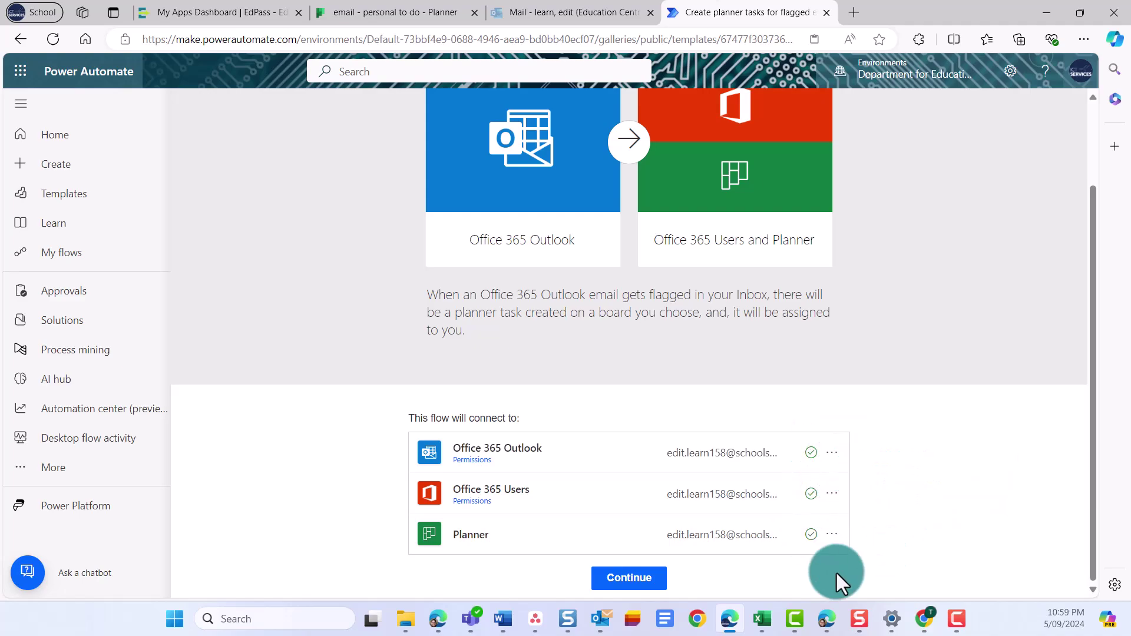
# Step: Create the flow from the template and show the 'When an email is flagged' trigger settings
pyautogui.click(650, 588)
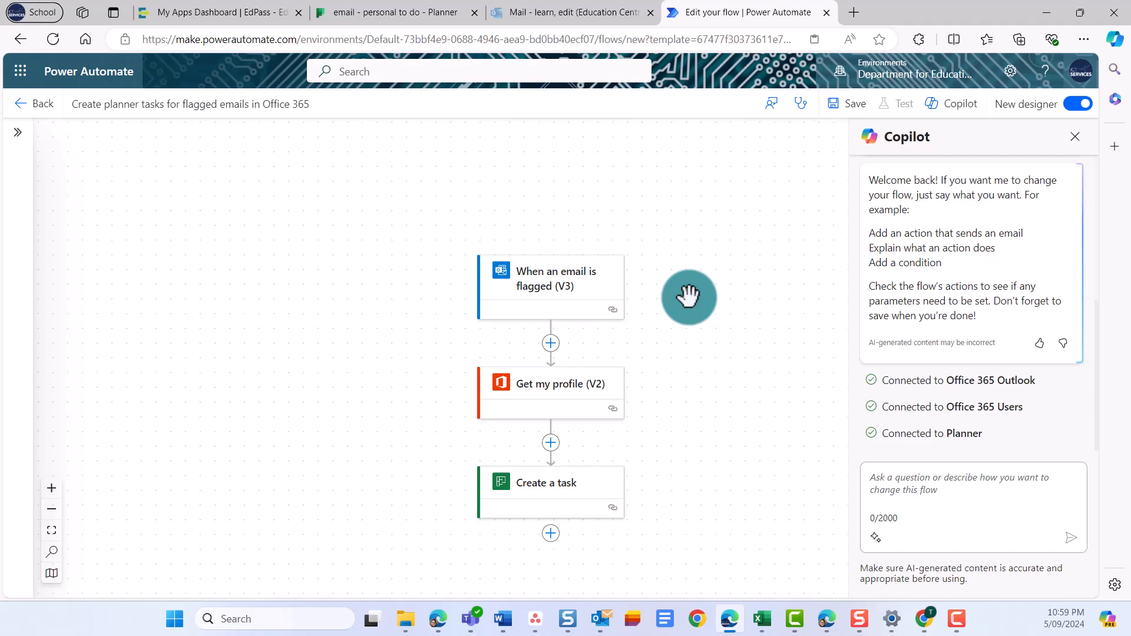
pyautogui.click(562, 270)
pyautogui.click(260, 268)
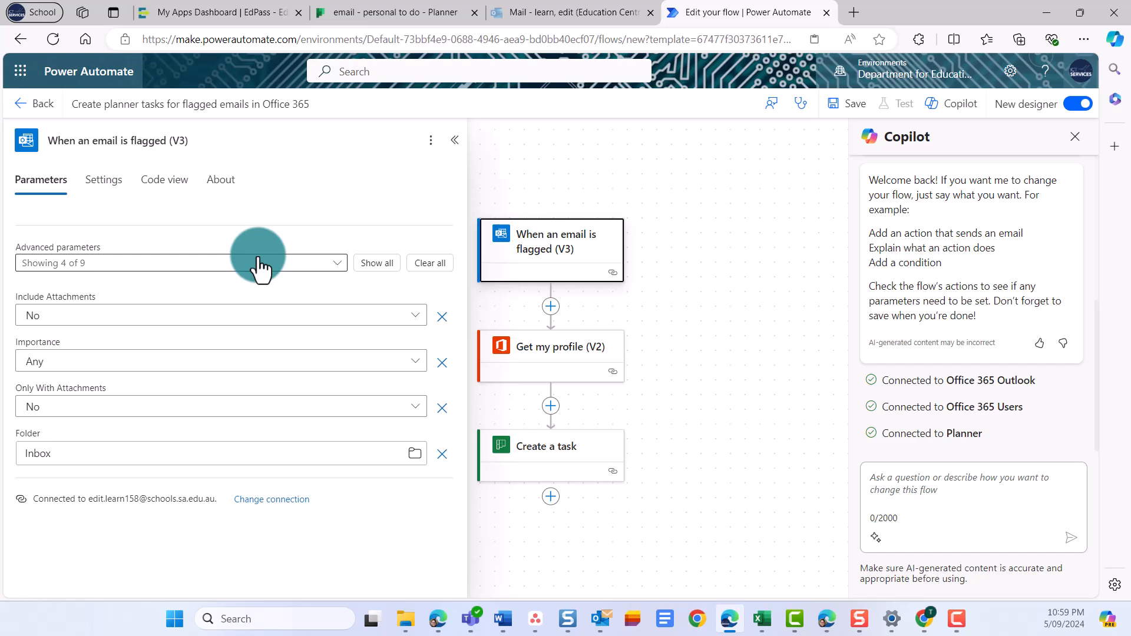
# Step: Set Include Attachments to Yes and keep Inbox as the watched folder
pyautogui.click(71, 322)
pyautogui.click(56, 395)
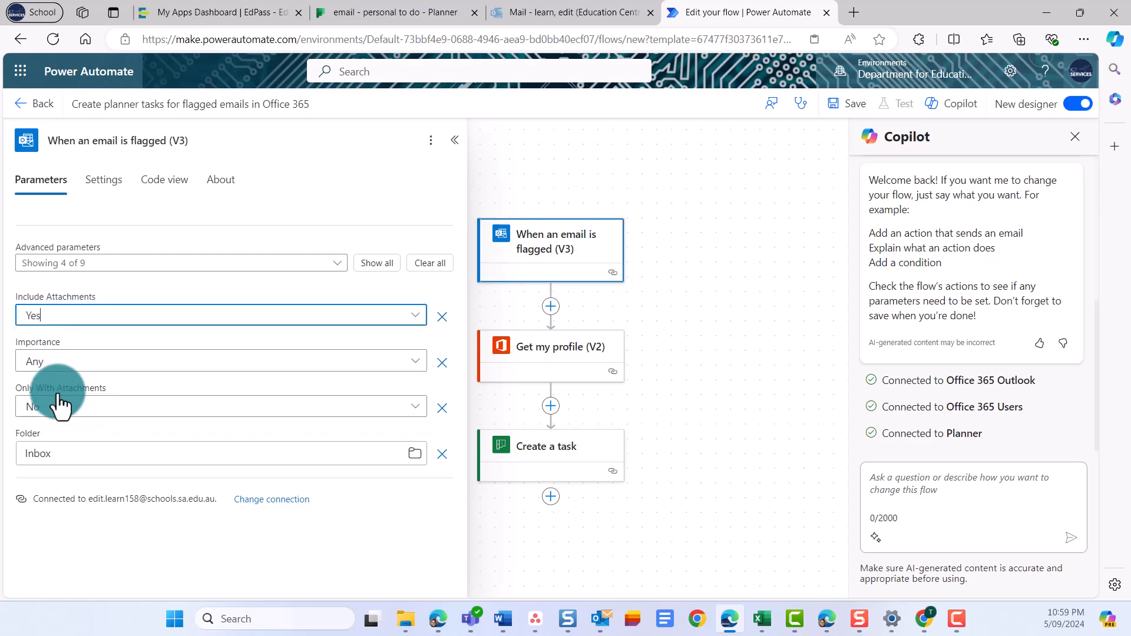
pyautogui.click(415, 454)
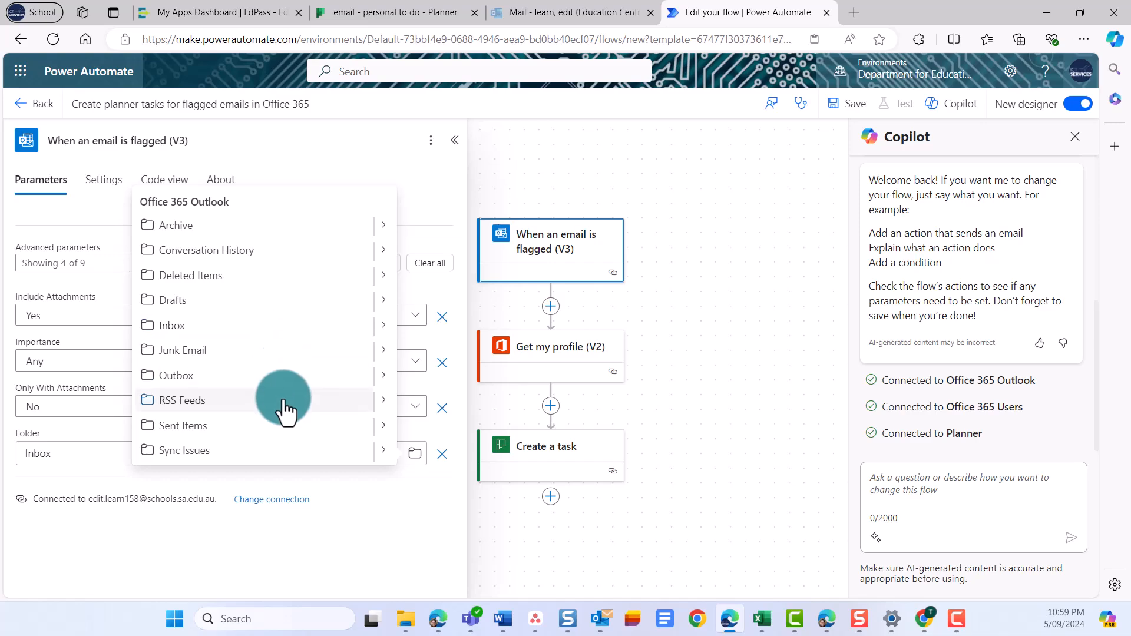
pyautogui.click(385, 513)
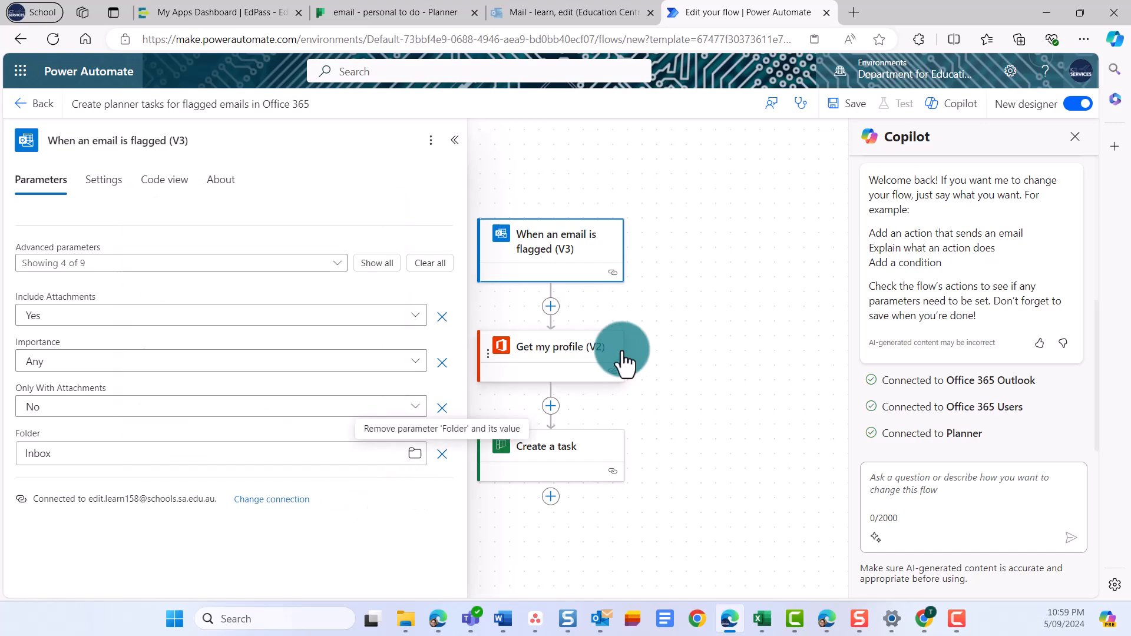
# Step: Review the Get my profile (V2) parameters, then collapse the details to see the whole flow
pyautogui.click(594, 354)
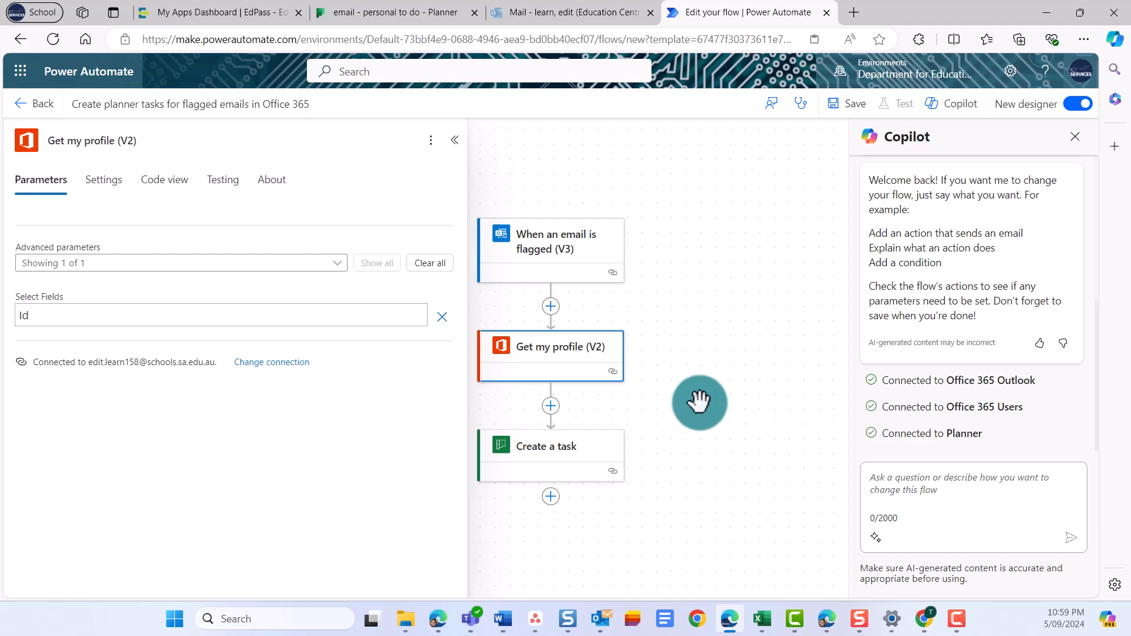
pyautogui.click(688, 404)
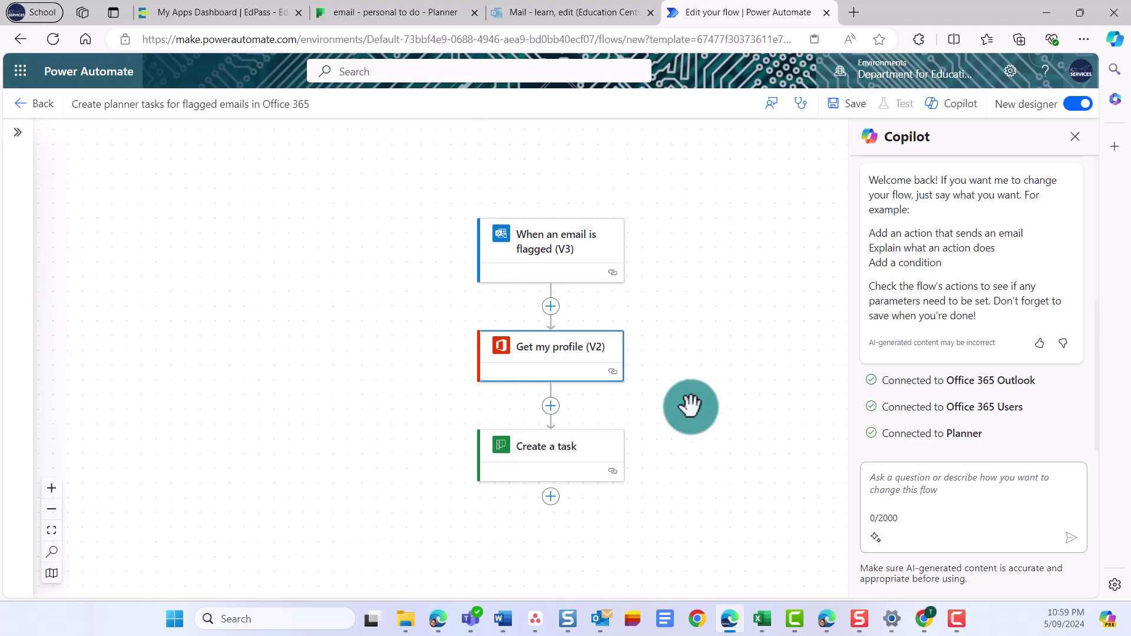
# Step: Insert an Html to text action between Get my profile and Create a task
pyautogui.click(553, 409)
pyautogui.click(616, 400)
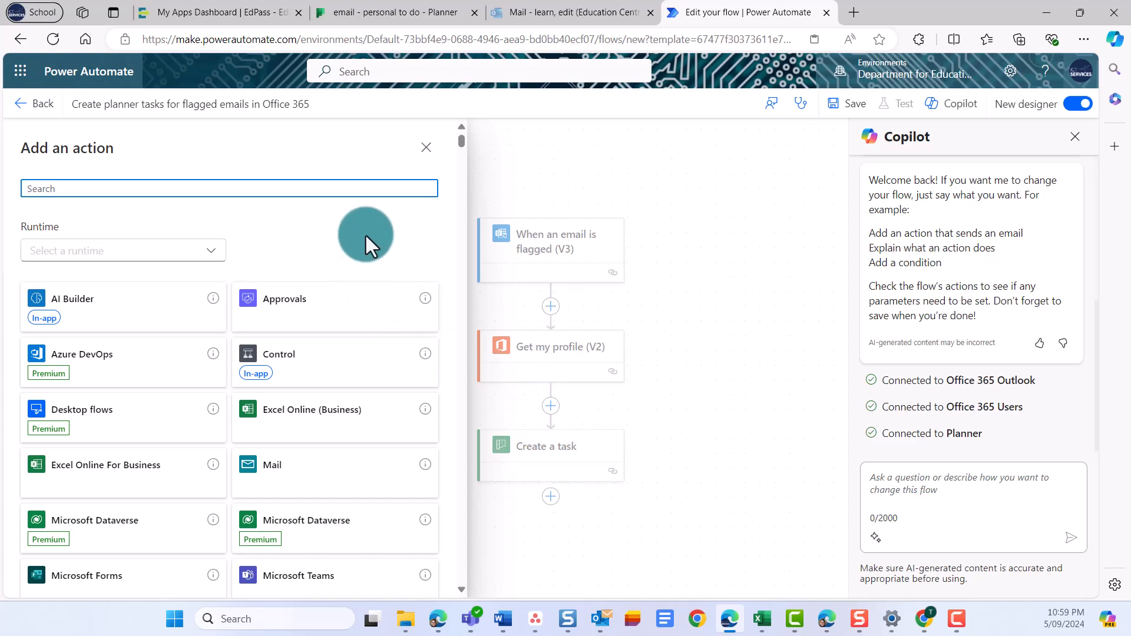
pyautogui.write('html to text')
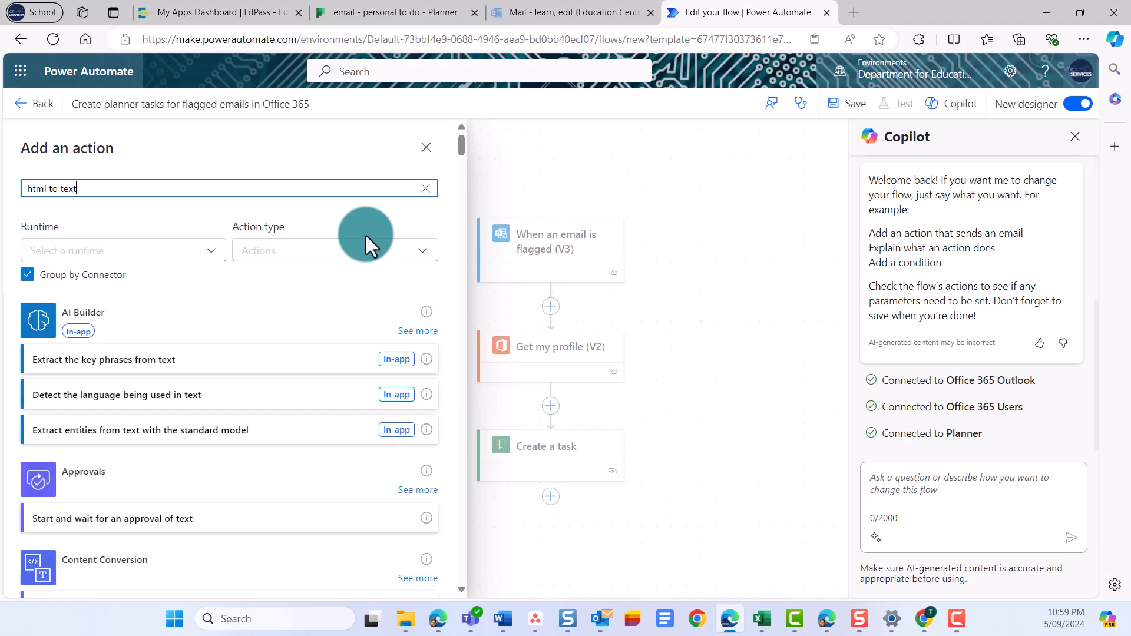
pyautogui.scroll(-2, 298, 407)
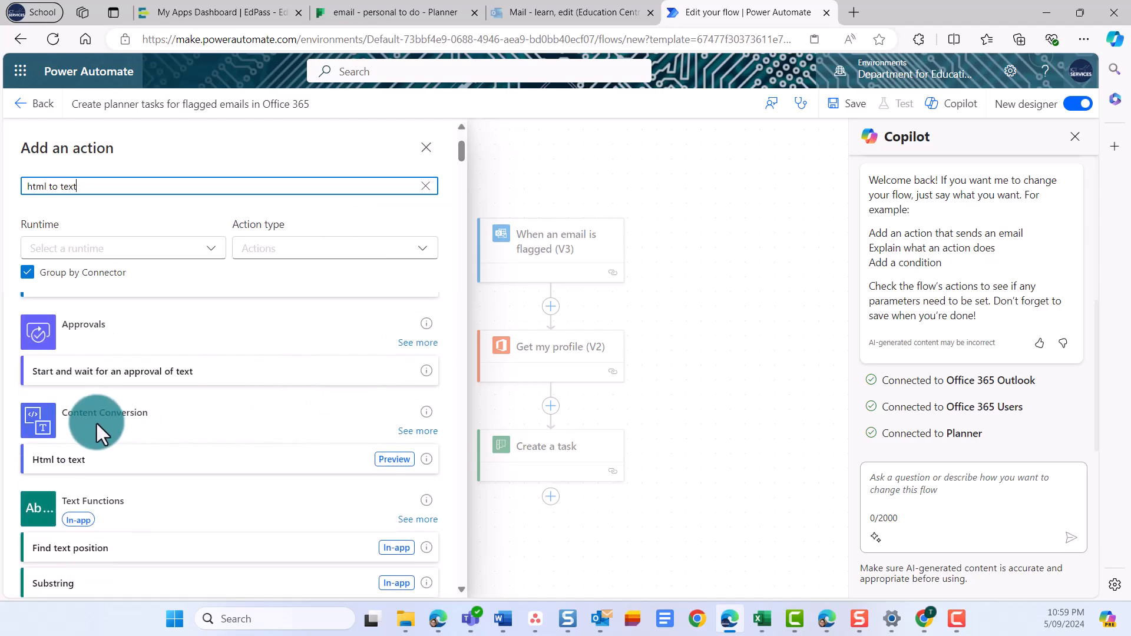
pyautogui.click(93, 463)
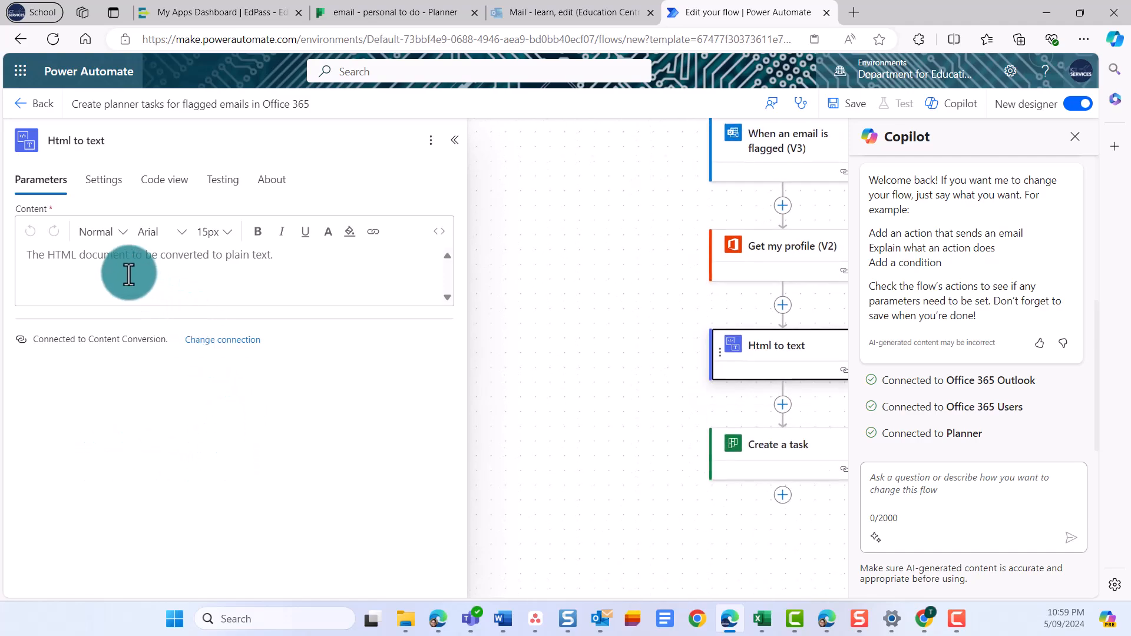
pyautogui.click(123, 275)
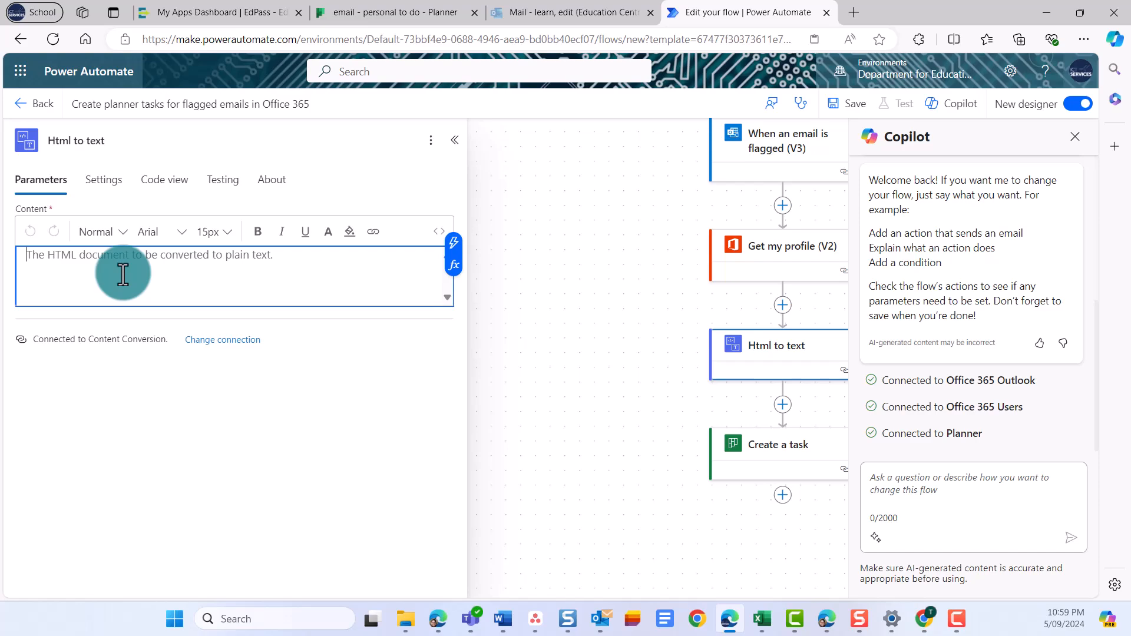
# Step: Set the Html to text Content to the flagged email's Body Preview dynamic content
pyautogui.click(459, 268)
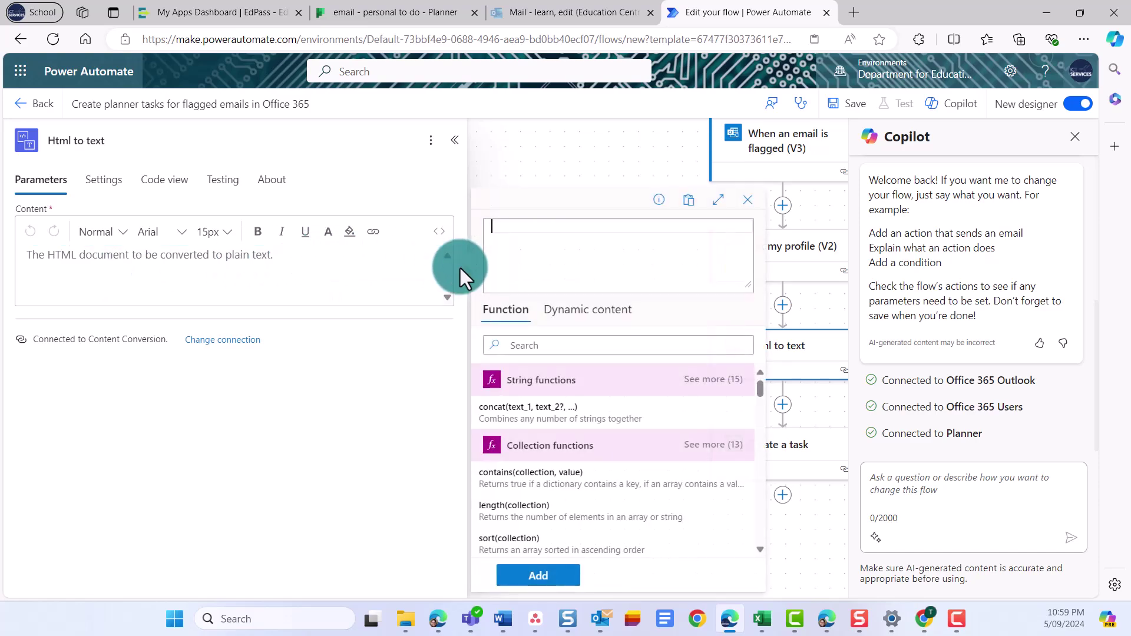
pyautogui.click(576, 323)
pyautogui.click(547, 345)
pyautogui.write('body')
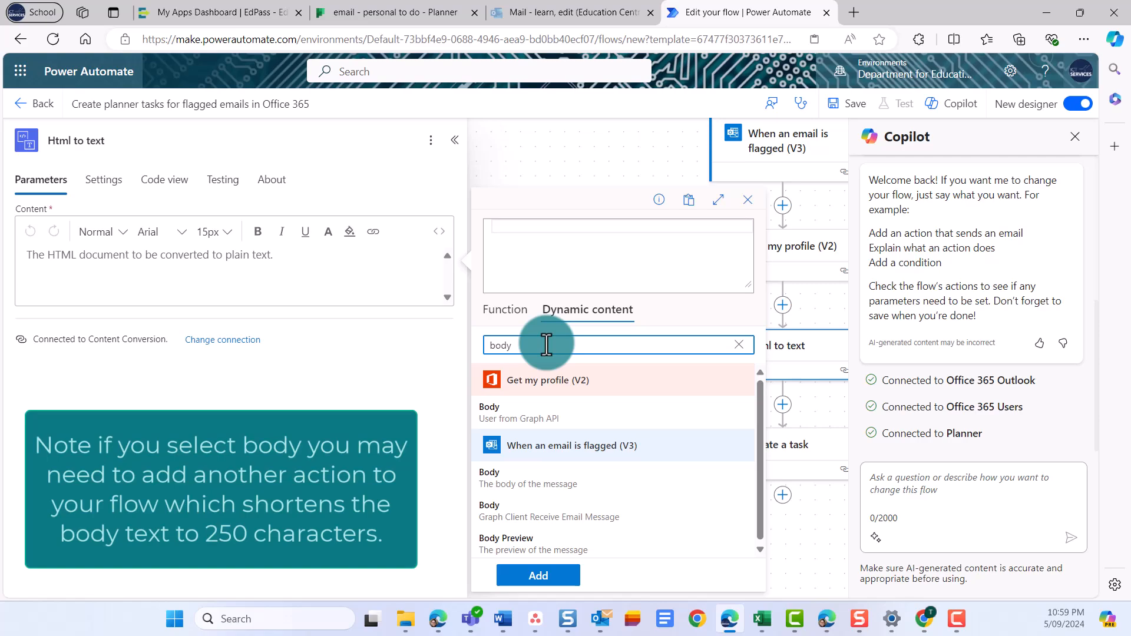
pyautogui.click(585, 544)
pyautogui.click(555, 576)
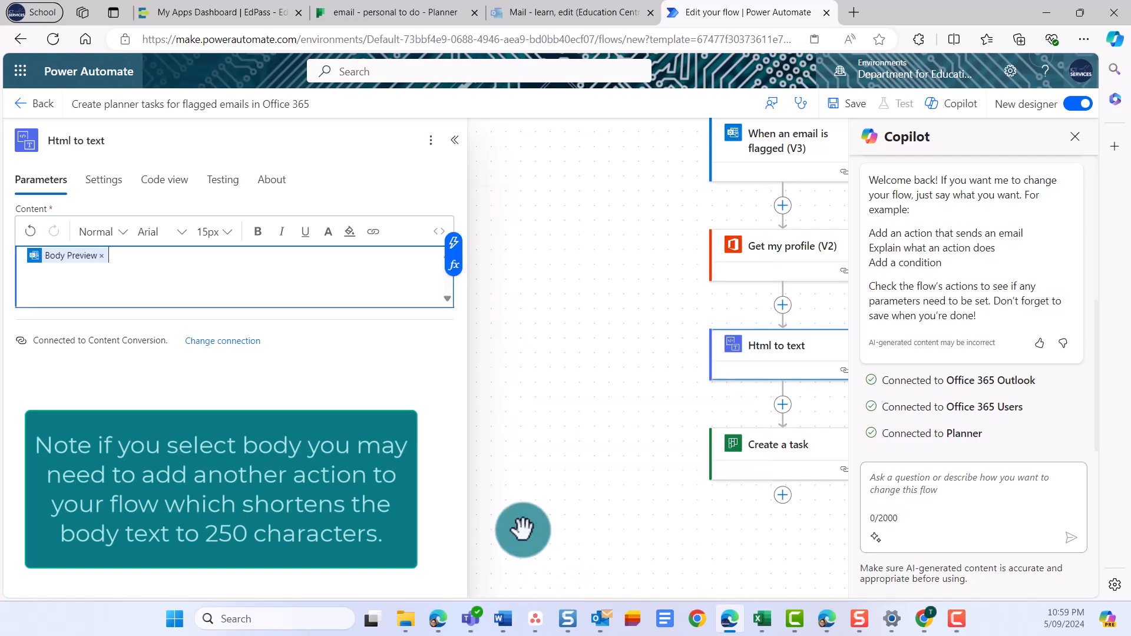
# Step: Collapse the Html to text panel and select the Create a task step
pyautogui.click(552, 384)
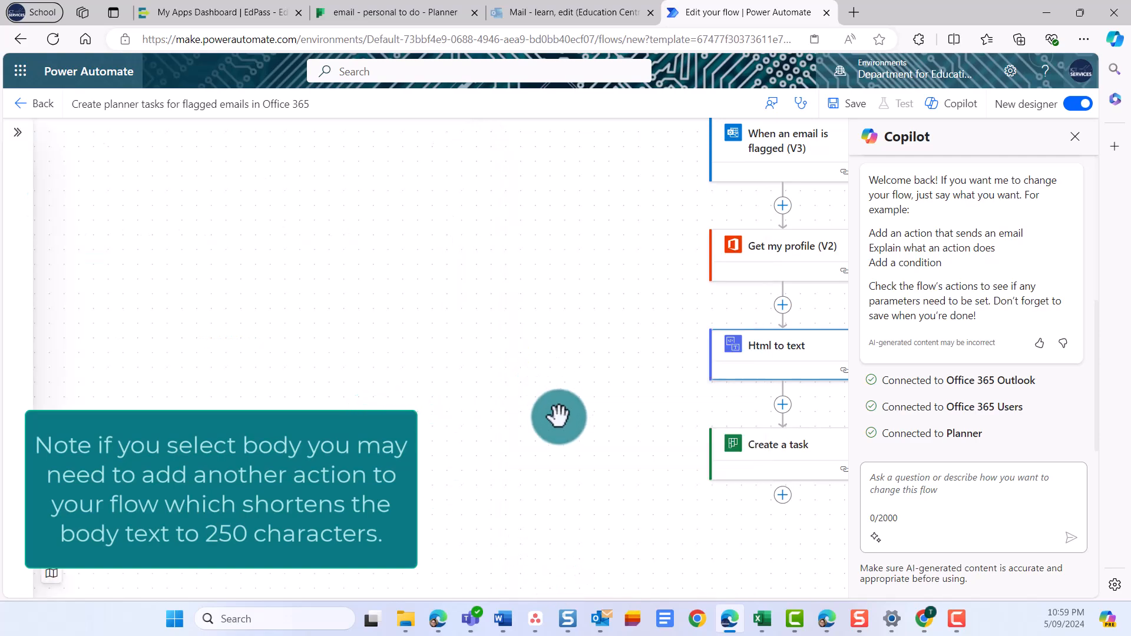
pyautogui.moveTo(678, 480); pyautogui.dragTo(576, 520)
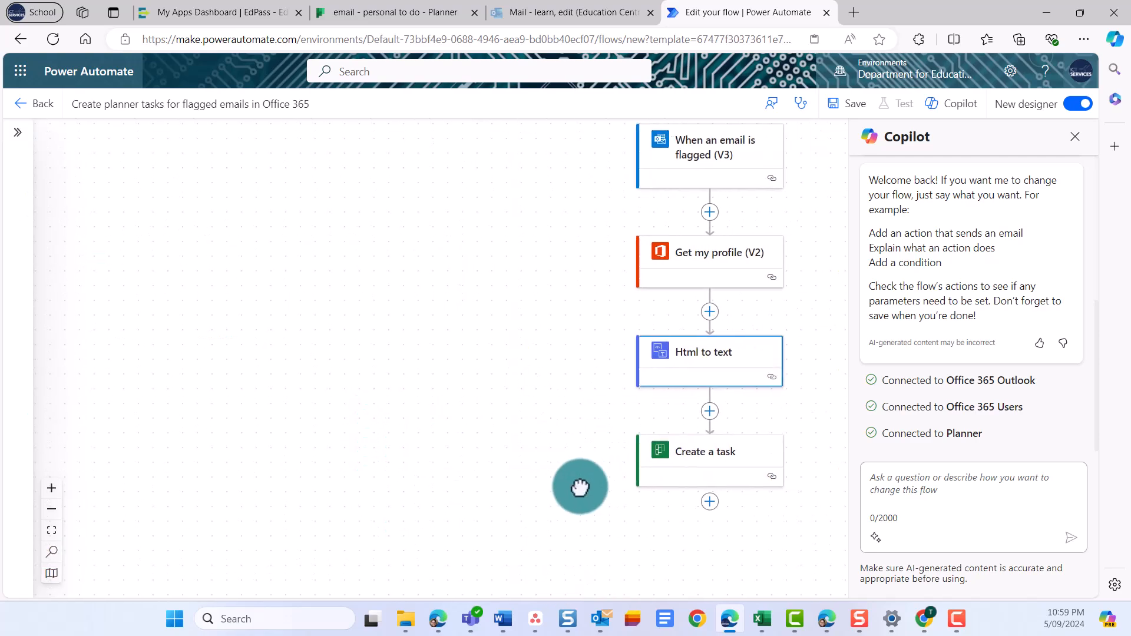
pyautogui.click(666, 492)
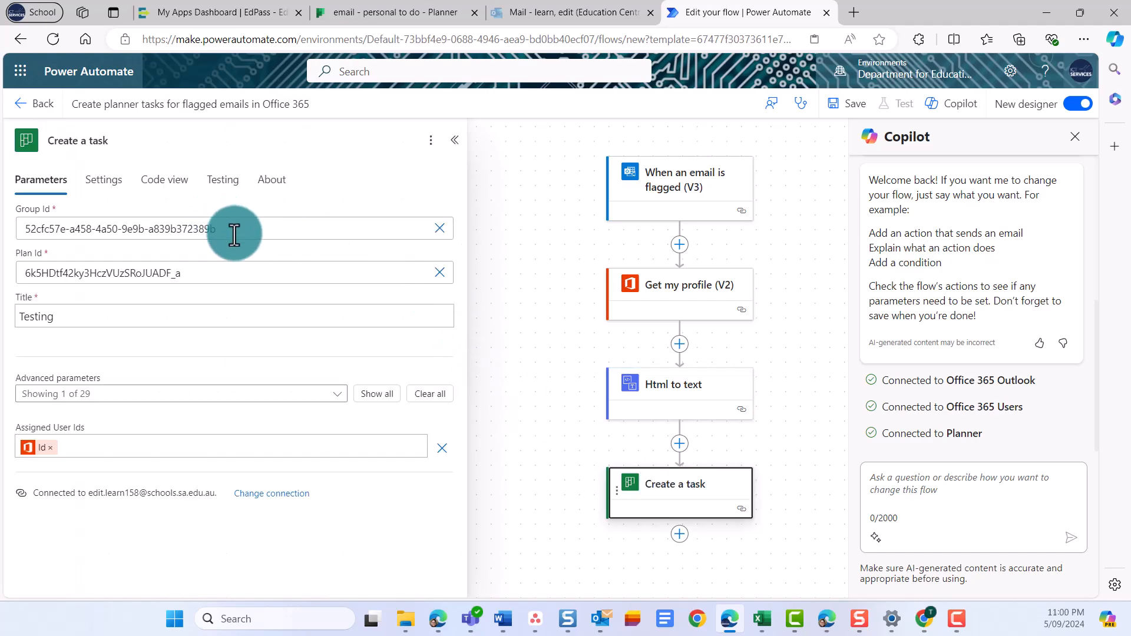
# Step: Replace the Group Id with the group GUID copied from the Planner board
pyautogui.hotkey('ctrl', 'a')
pyautogui.press('BackSpace')
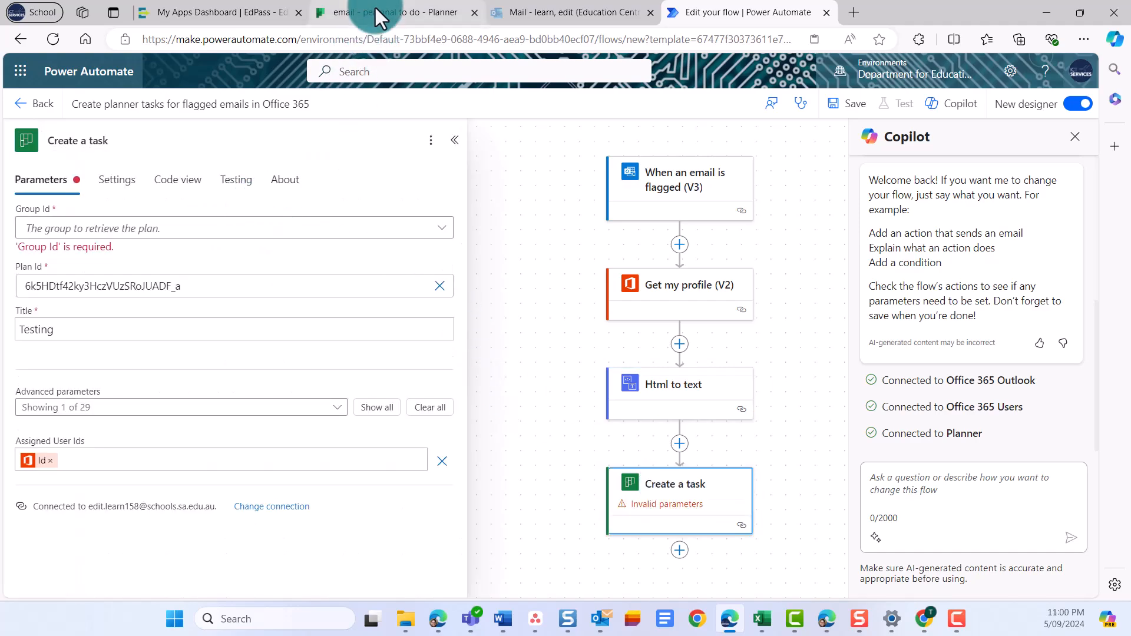
pyautogui.click(373, 7)
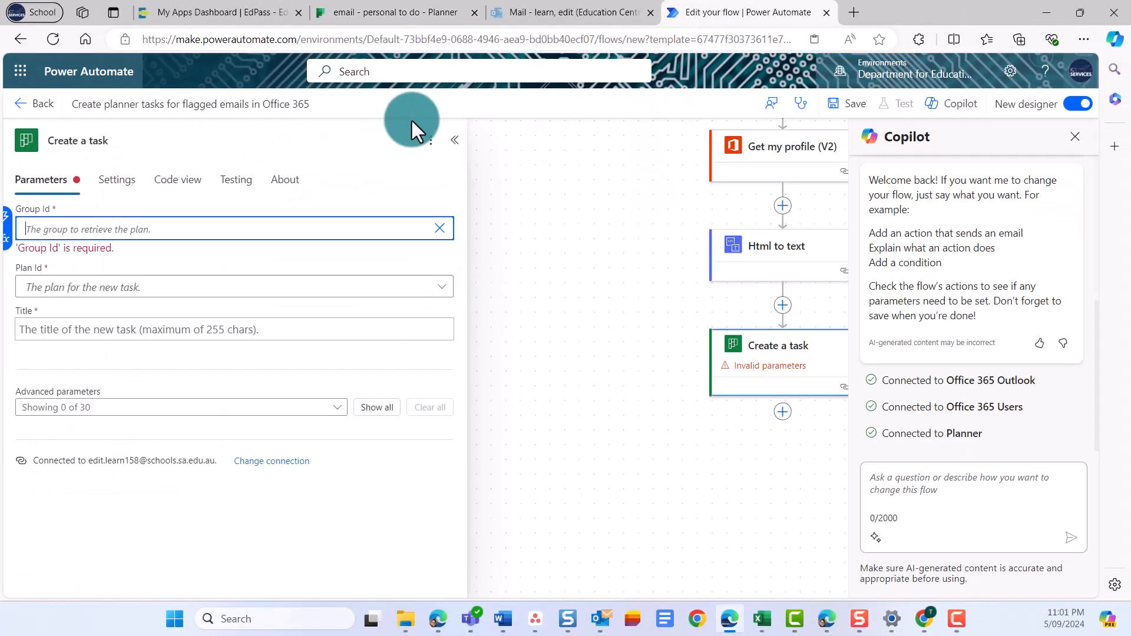
pyautogui.hotkey('ctrl', 'v')
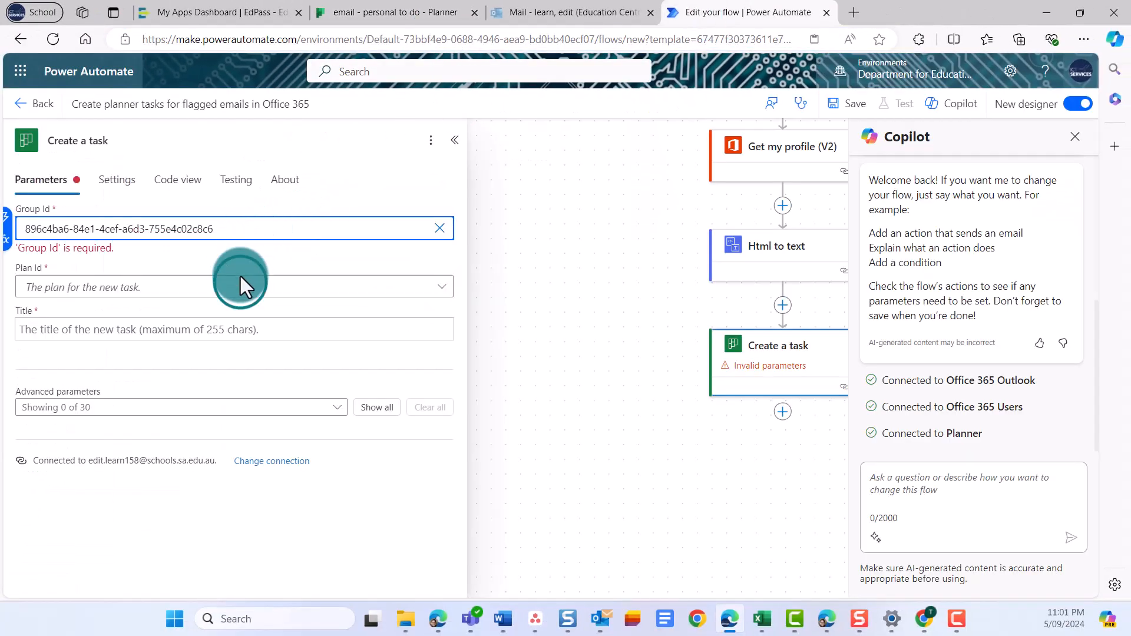
# Step: Copy the personal to-do plan's planId from the Planner page address for the Plan Id
pyautogui.click(239, 287)
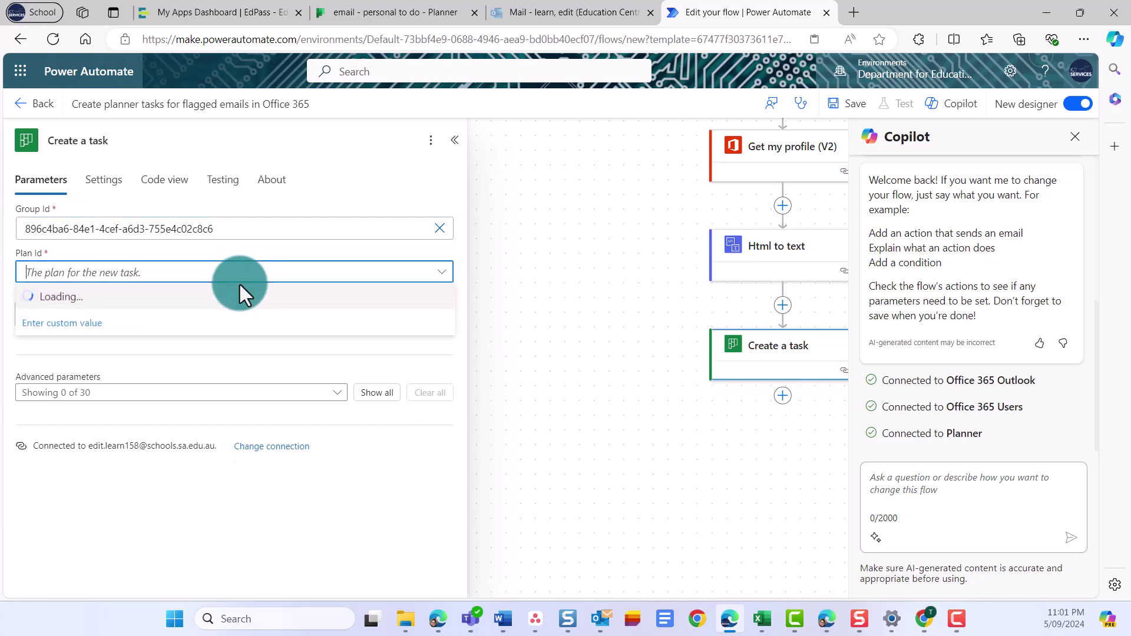
pyautogui.click(379, 17)
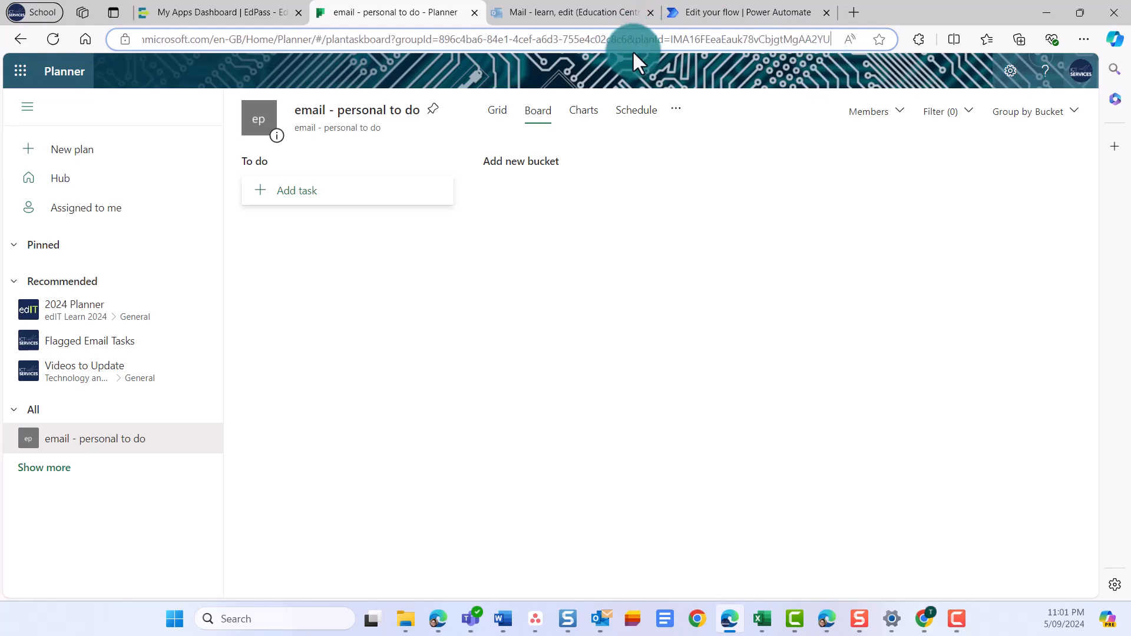
pyautogui.moveTo(671, 39); pyautogui.dragTo(828, 36)
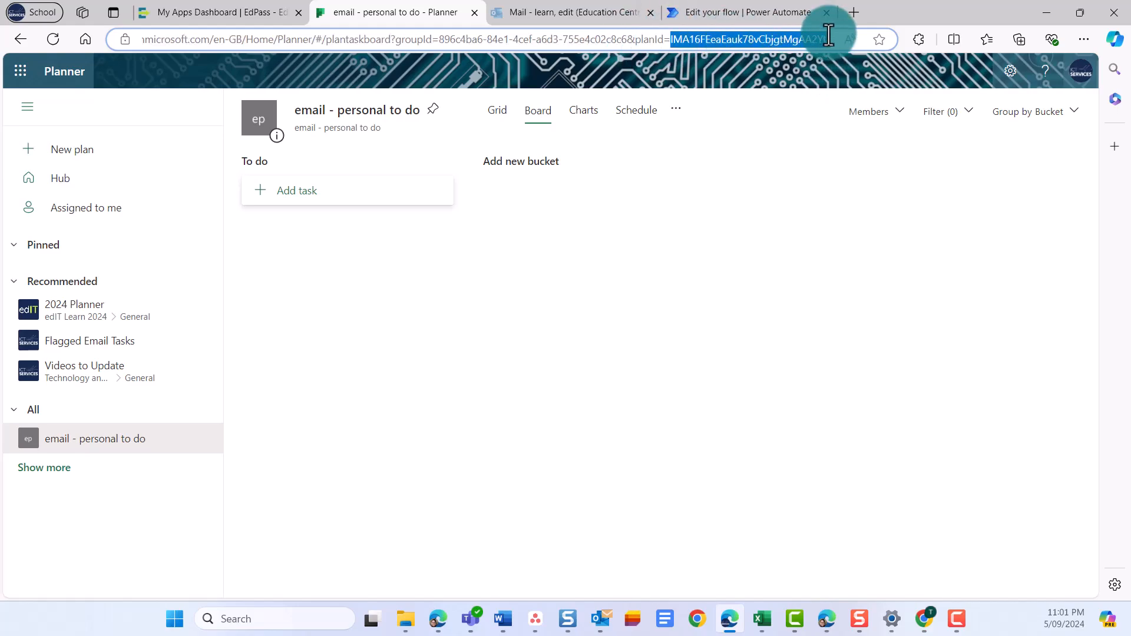
pyautogui.click(728, 11)
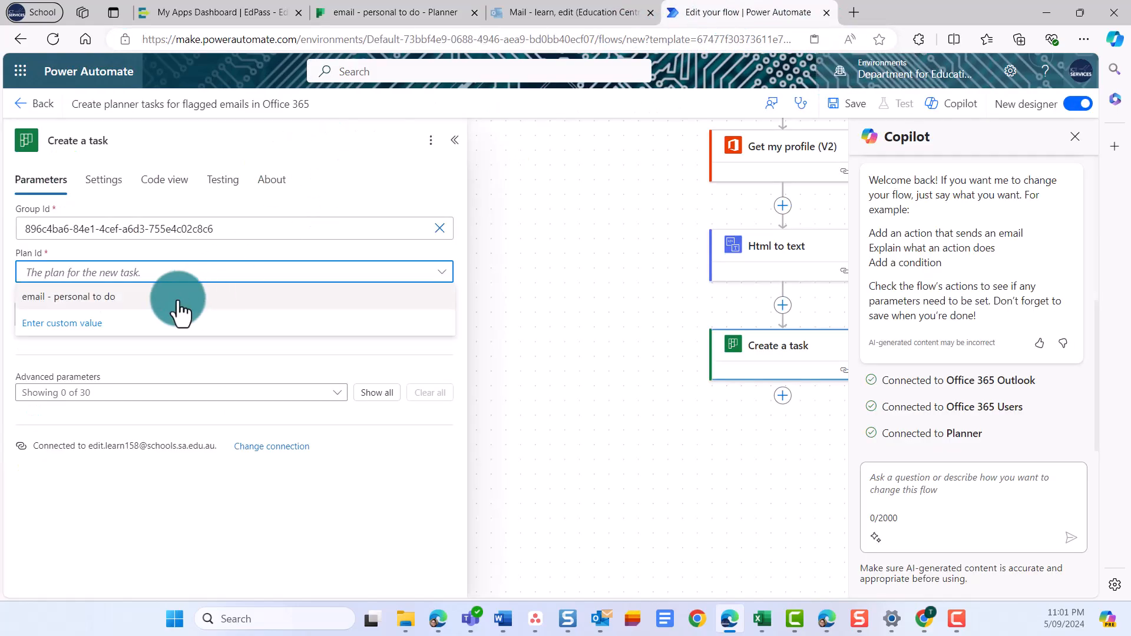
# Step: Set Plan Id to the pasted plan ID as a custom value and reopen the task settings at Title
pyautogui.click(104, 328)
pyautogui.hotkey('ctrl', 'v')
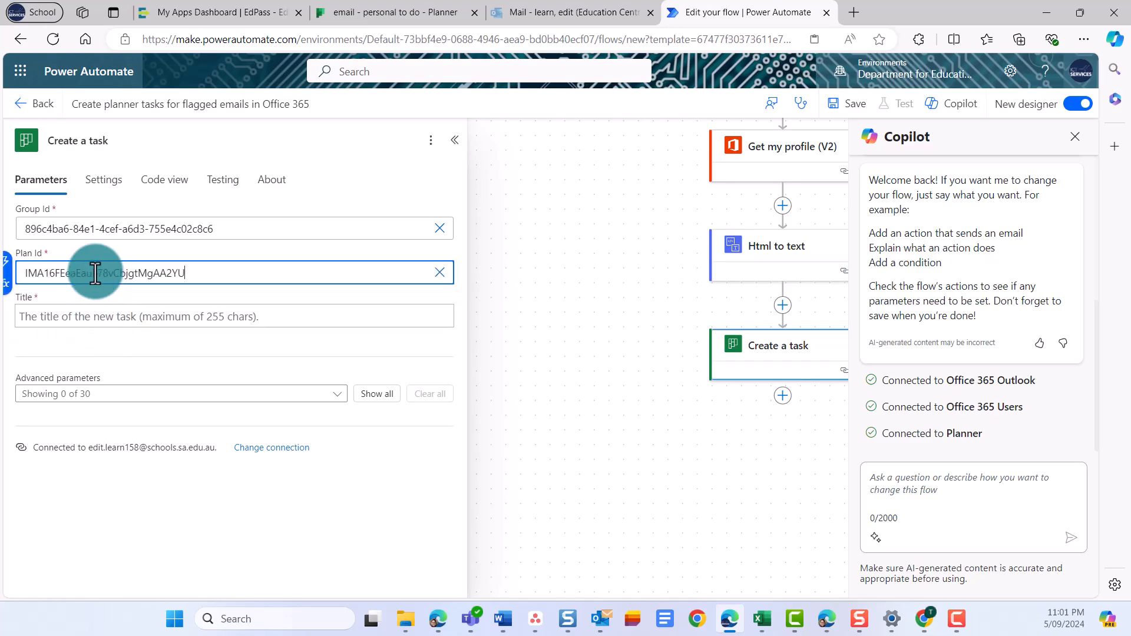
pyautogui.click(508, 335)
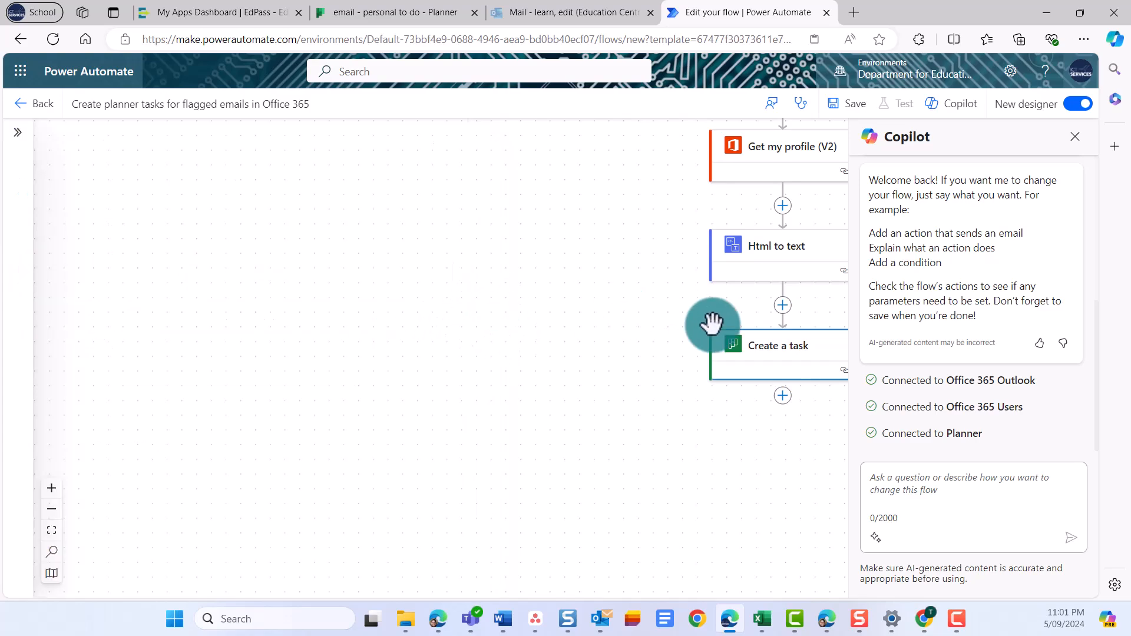
pyautogui.click(735, 364)
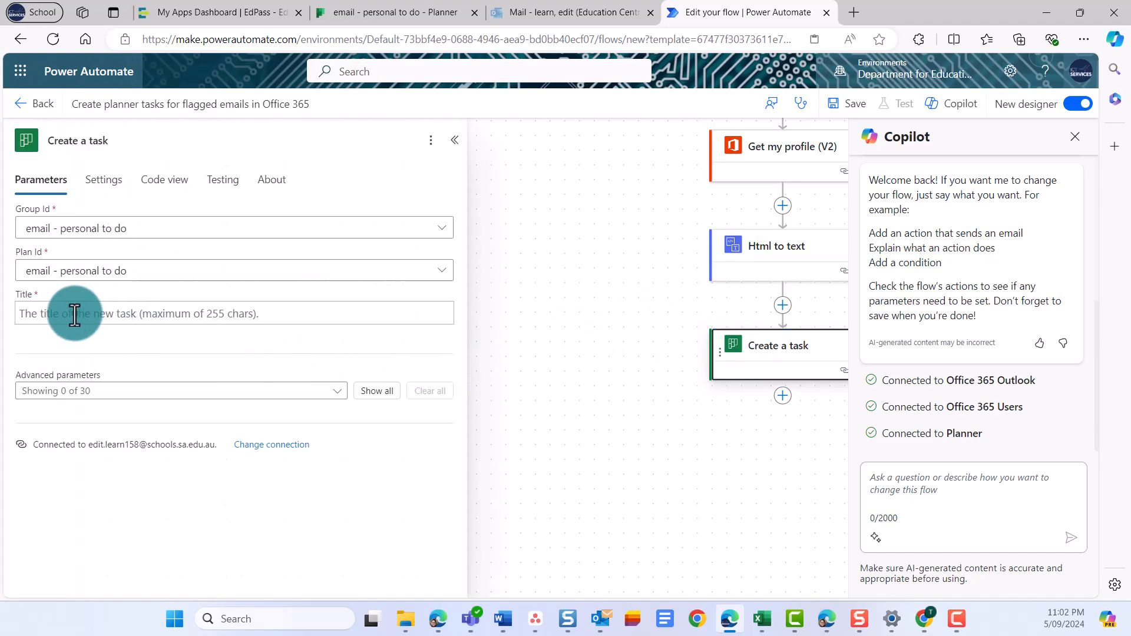
pyautogui.click(75, 314)
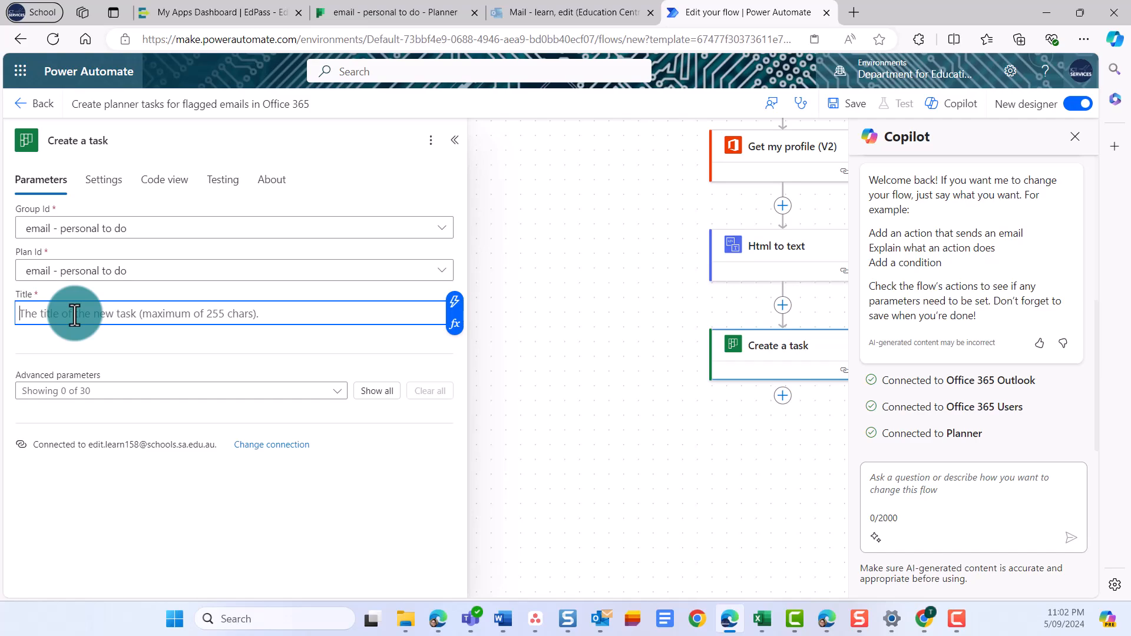
# Step: Set the task Title to the Subject from the 'When an email is flagged' trigger
pyautogui.click(457, 325)
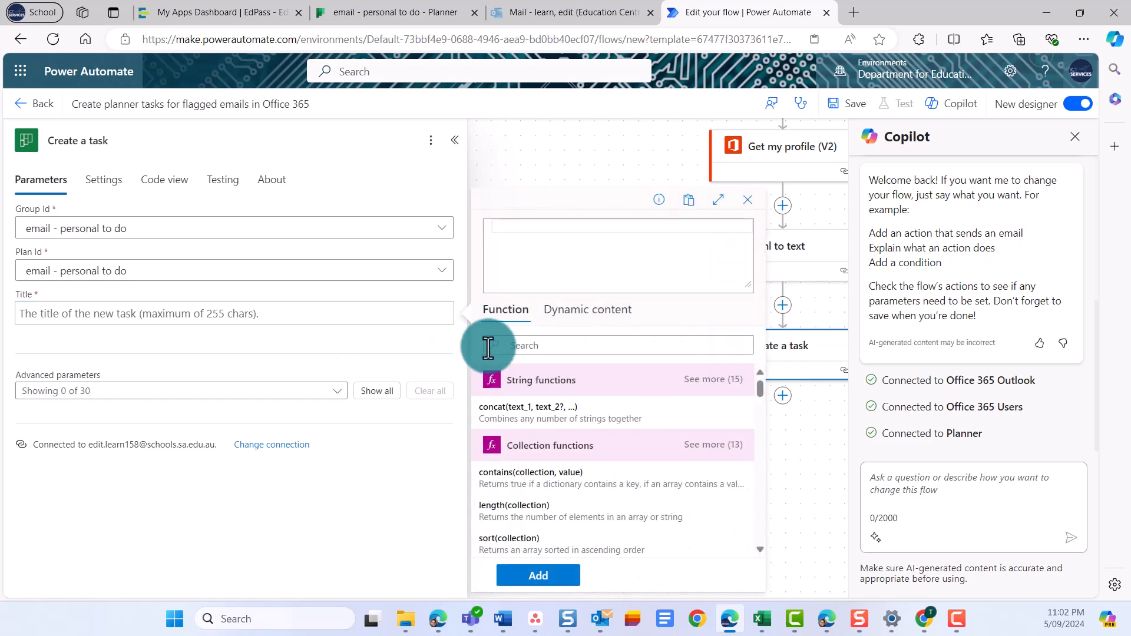
pyautogui.click(580, 318)
pyautogui.click(548, 344)
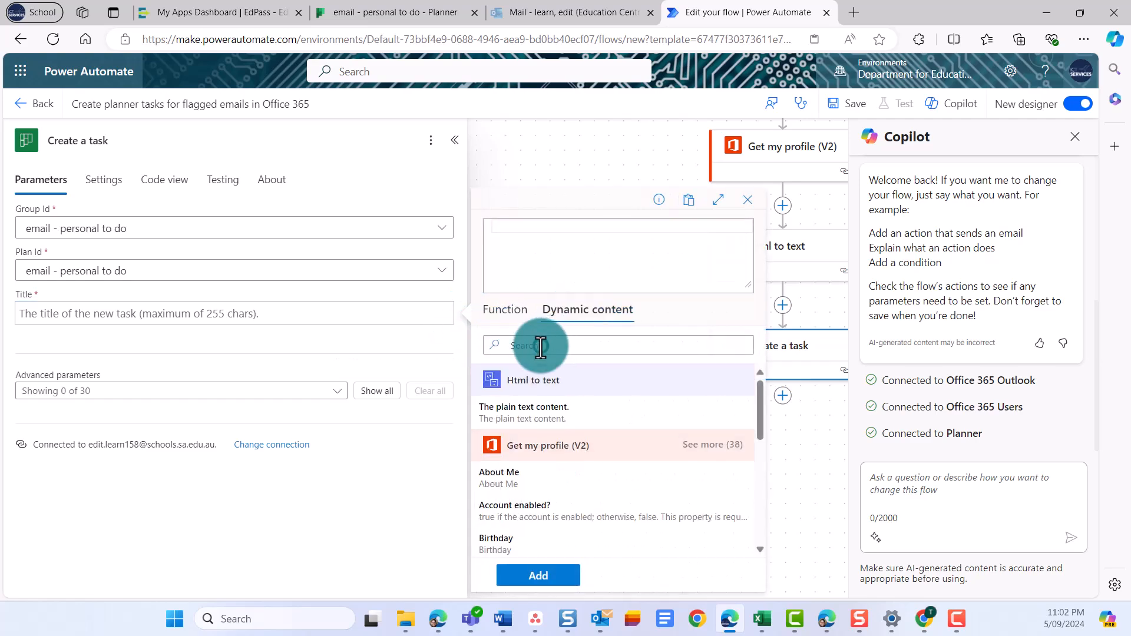
pyautogui.write('subjec')
pyautogui.click(508, 544)
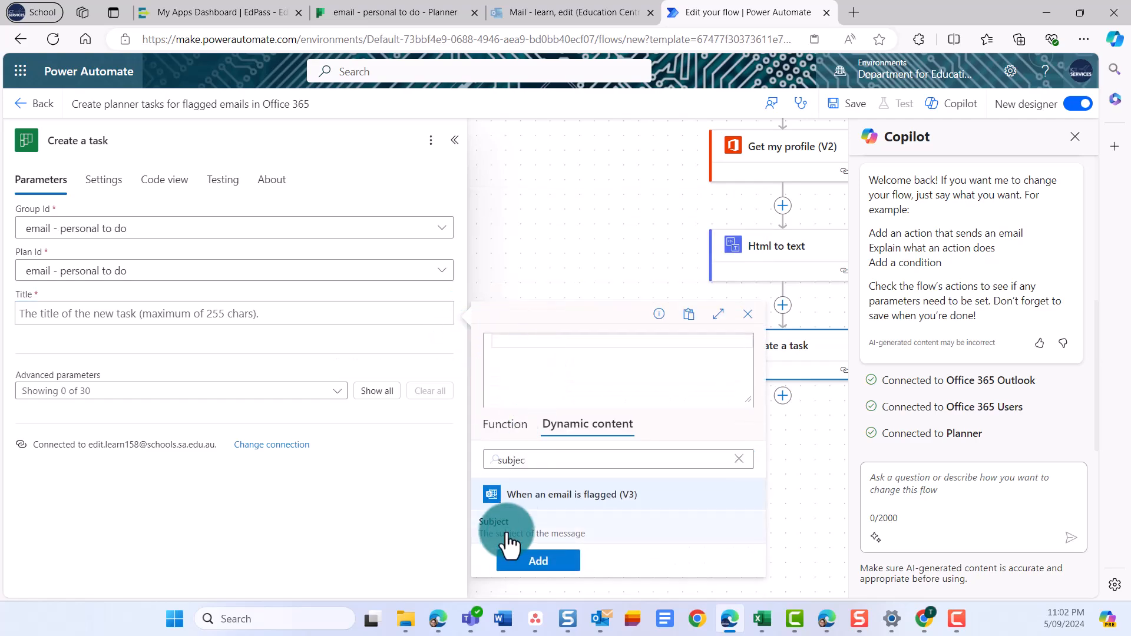
pyautogui.click(536, 563)
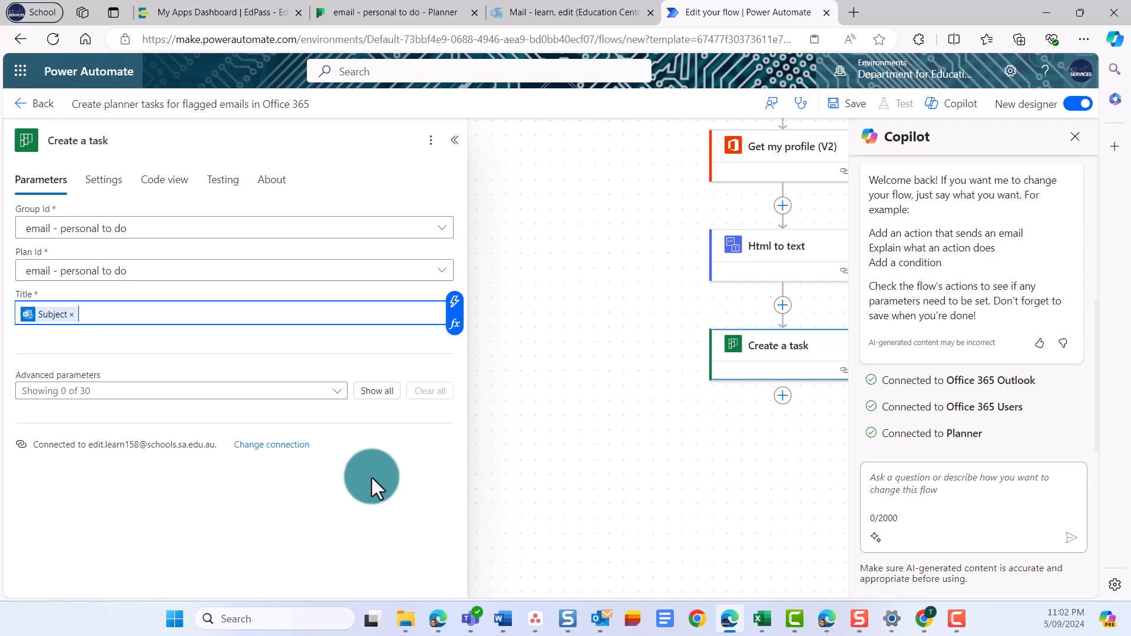
# Step: Set Bucket Id to To do under advanced parameters and collapse the task settings
pyautogui.click(364, 394)
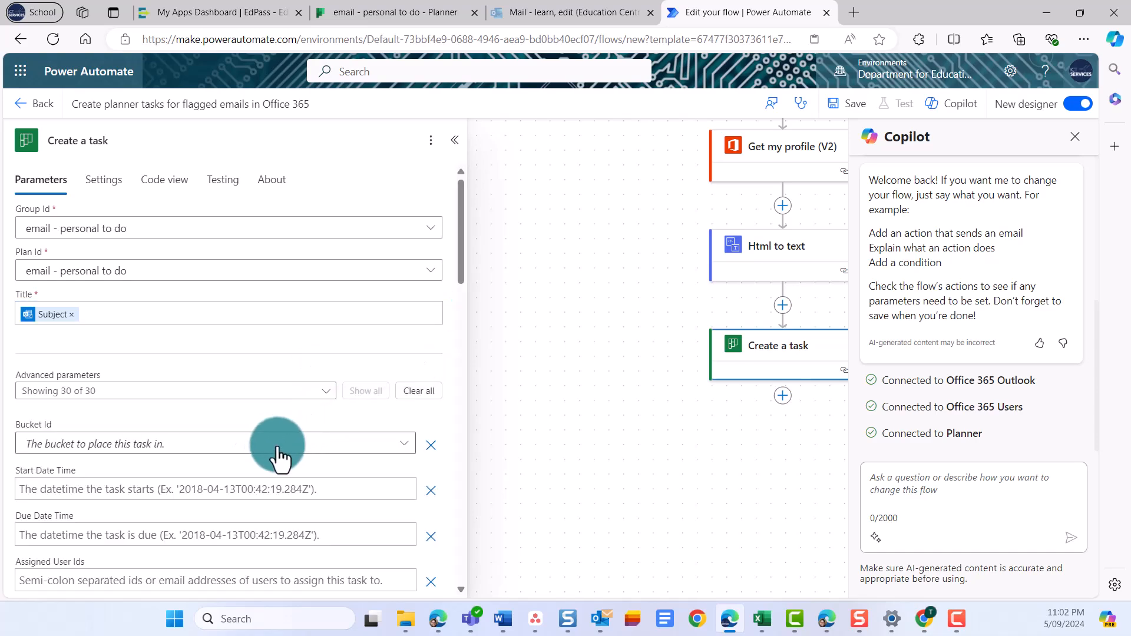
pyautogui.click(404, 453)
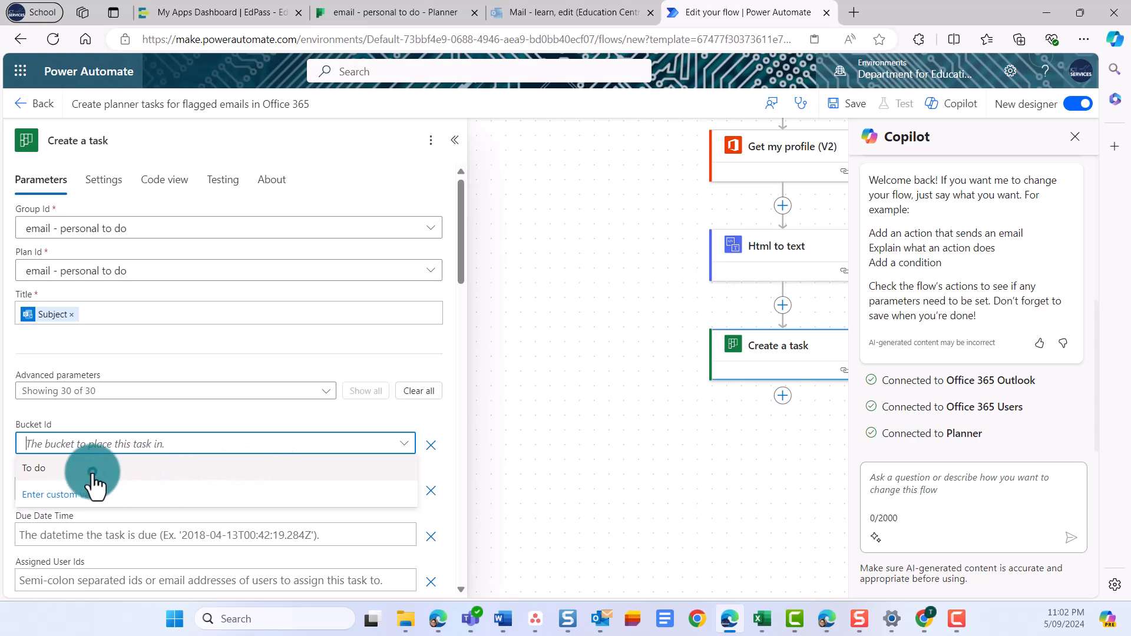
pyautogui.click(93, 469)
pyautogui.scroll(-1, 239, 499)
pyautogui.scroll(-1, 238, 499)
pyautogui.scroll(2, 239, 500)
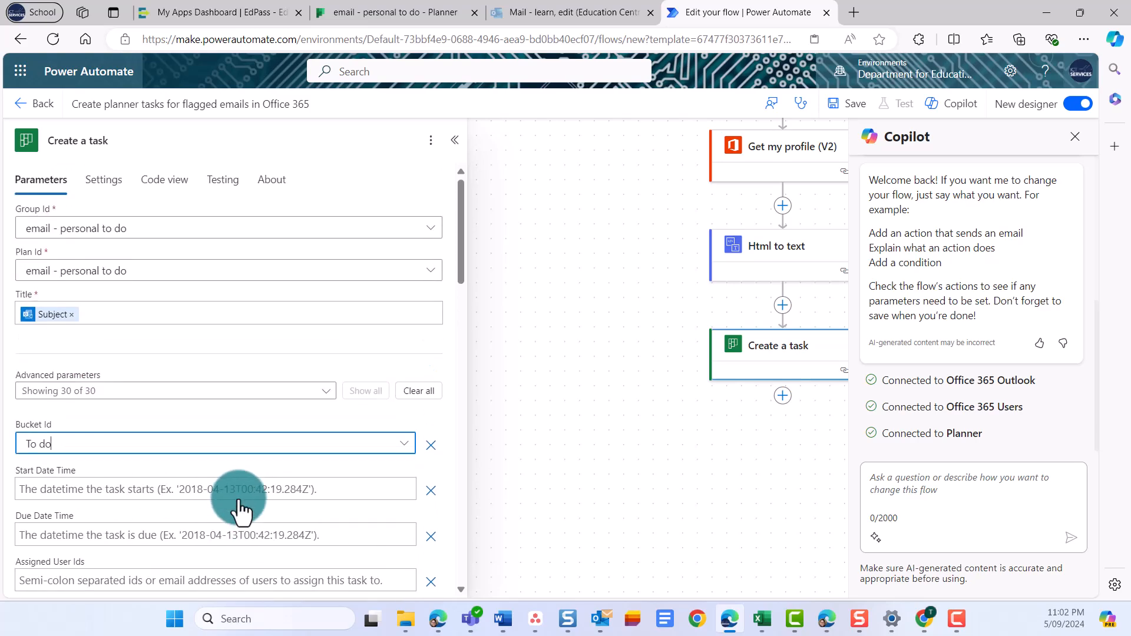
pyautogui.click(454, 140)
pyautogui.moveTo(665, 419); pyautogui.dragTo(434, 556)
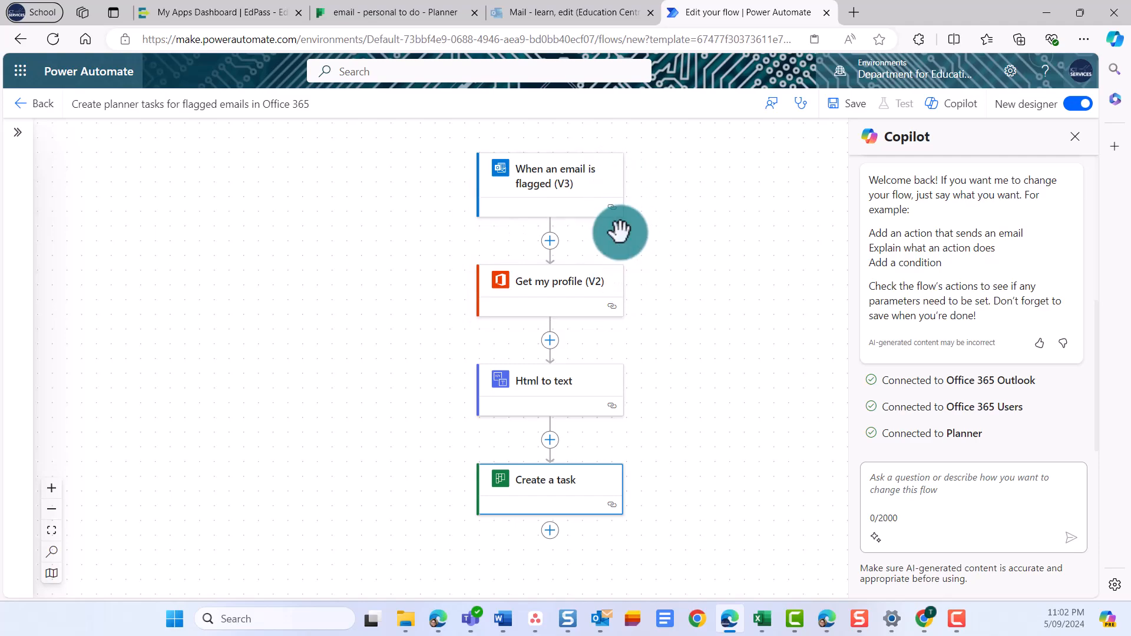
pyautogui.moveTo(550, 489)
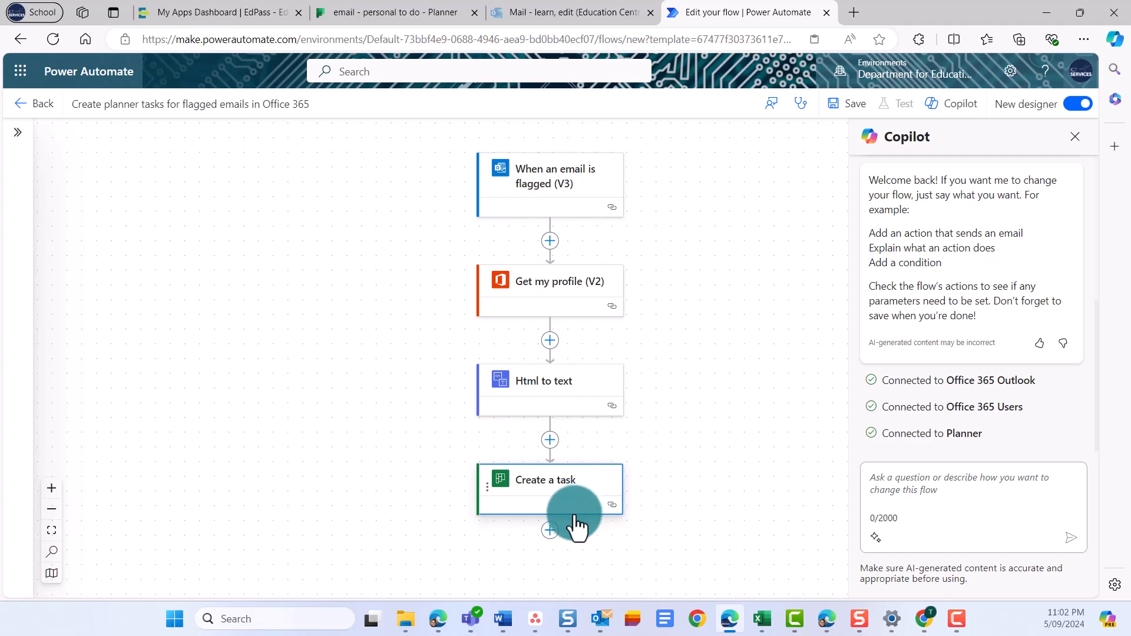
# Step: Add Planner's Update task details action right after Create a task
pyautogui.click(549, 533)
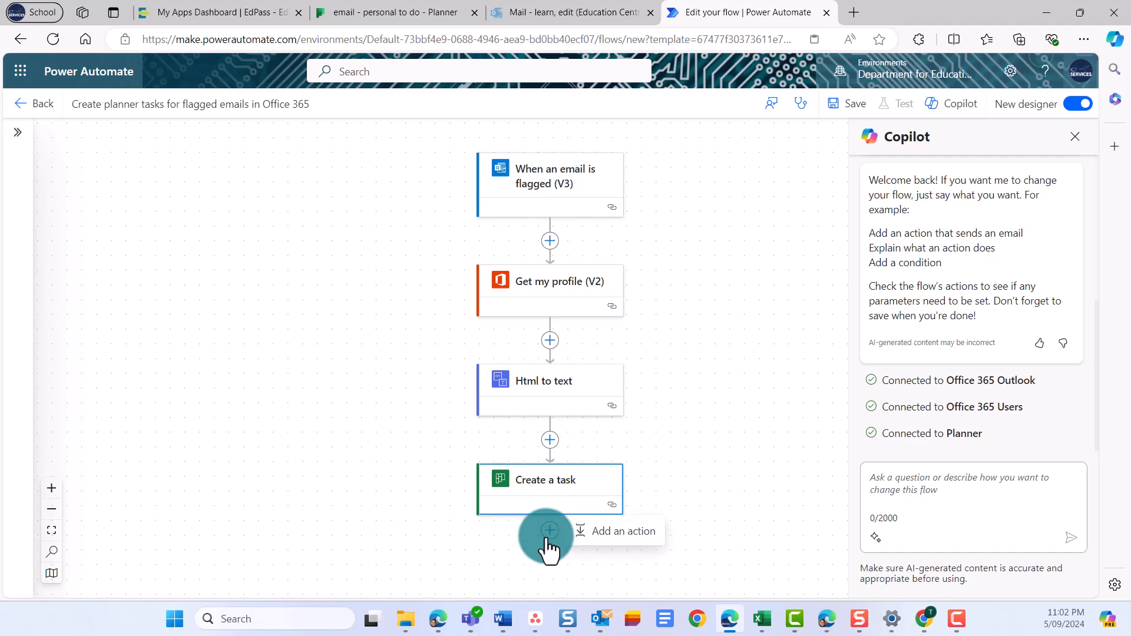
pyautogui.click(602, 534)
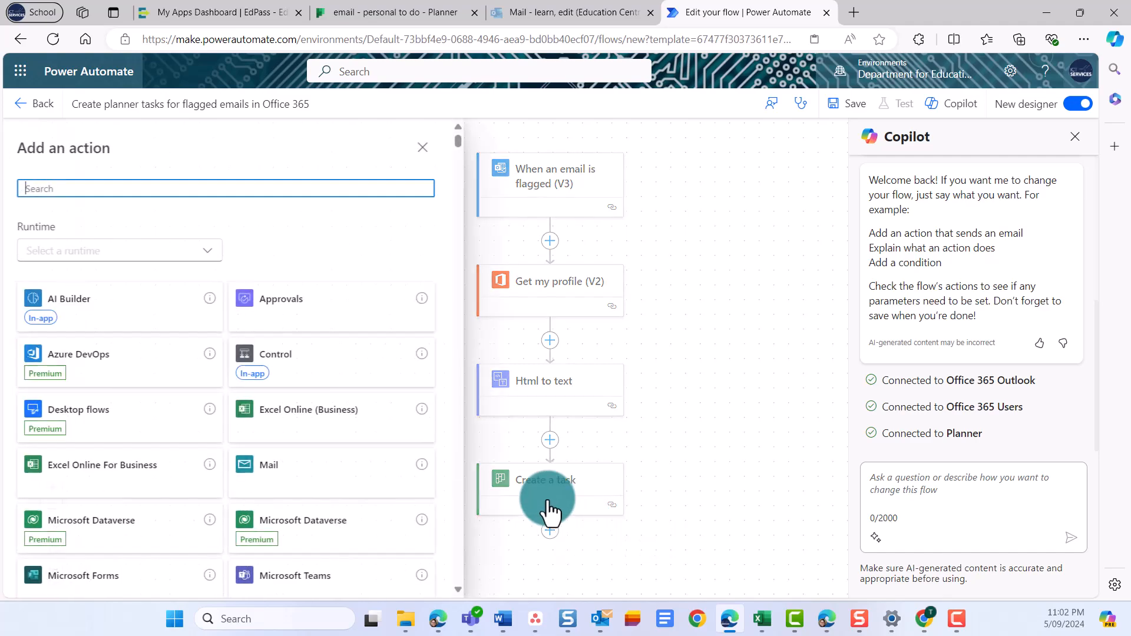
pyautogui.write('update a task')
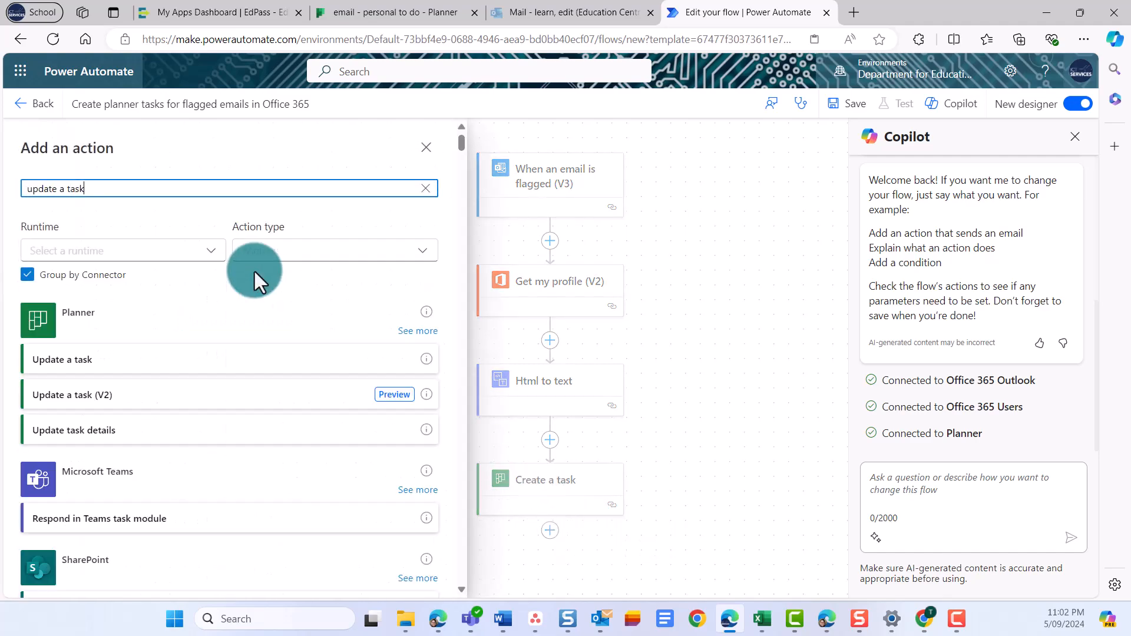
pyautogui.click(100, 436)
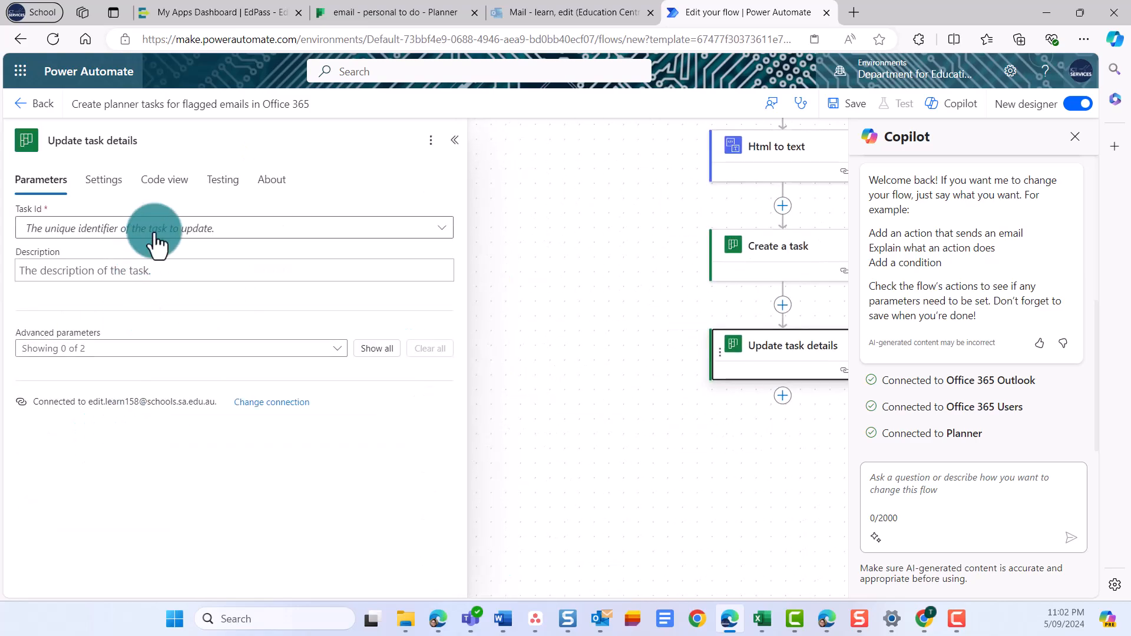
# Step: Set Task Id as a custom value to the Id output of Create a task
pyautogui.click(168, 228)
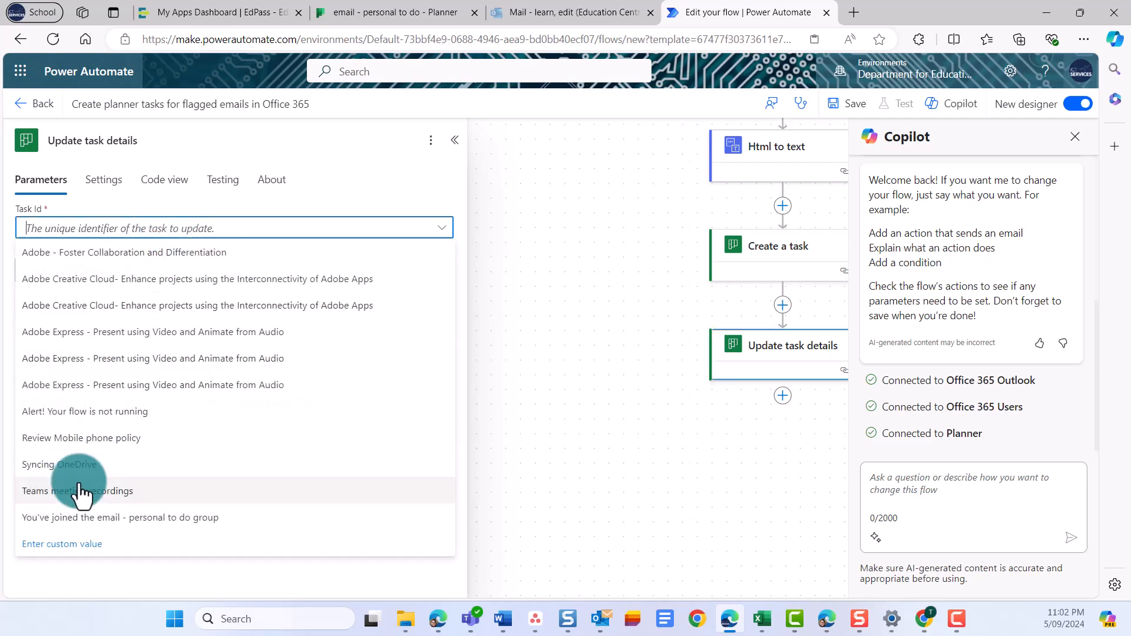
pyautogui.click(62, 544)
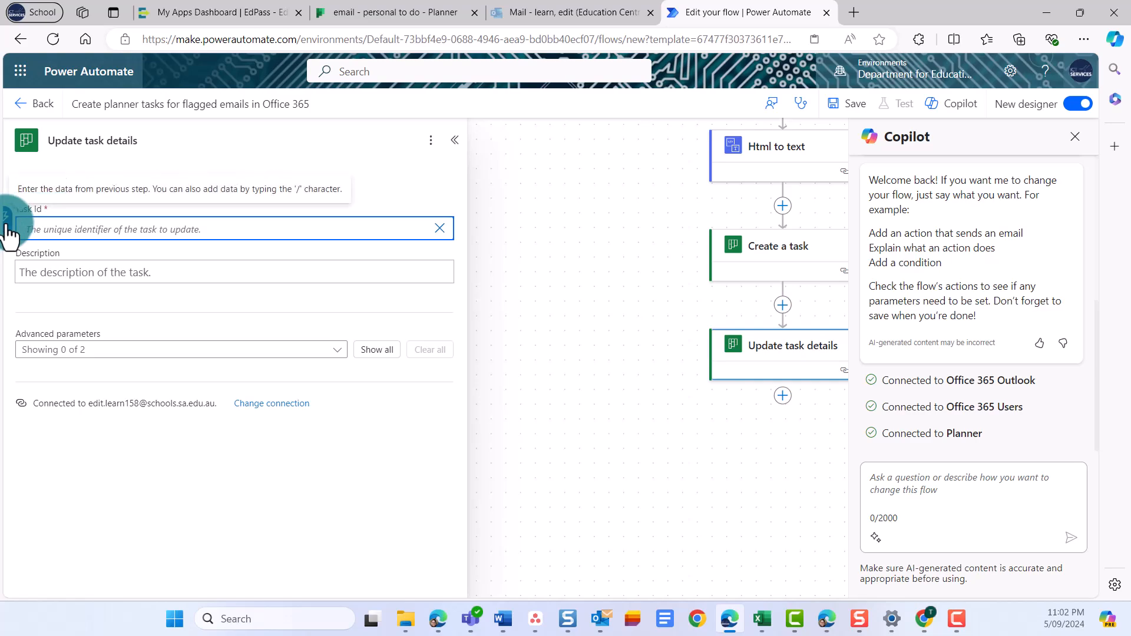
pyautogui.click(8, 221)
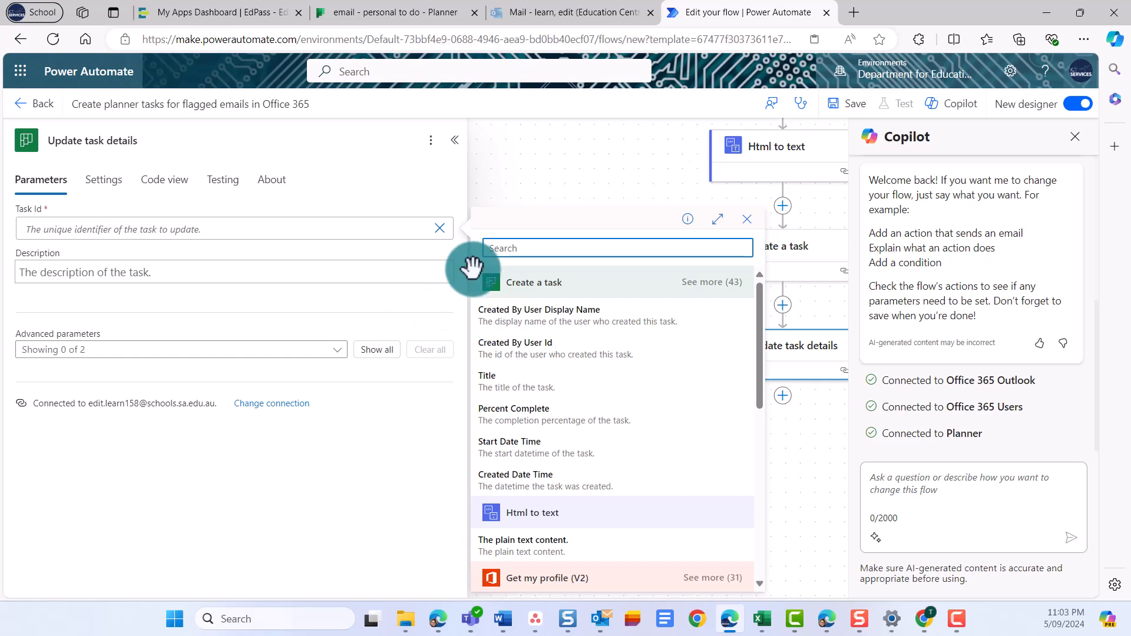
pyautogui.write('id')
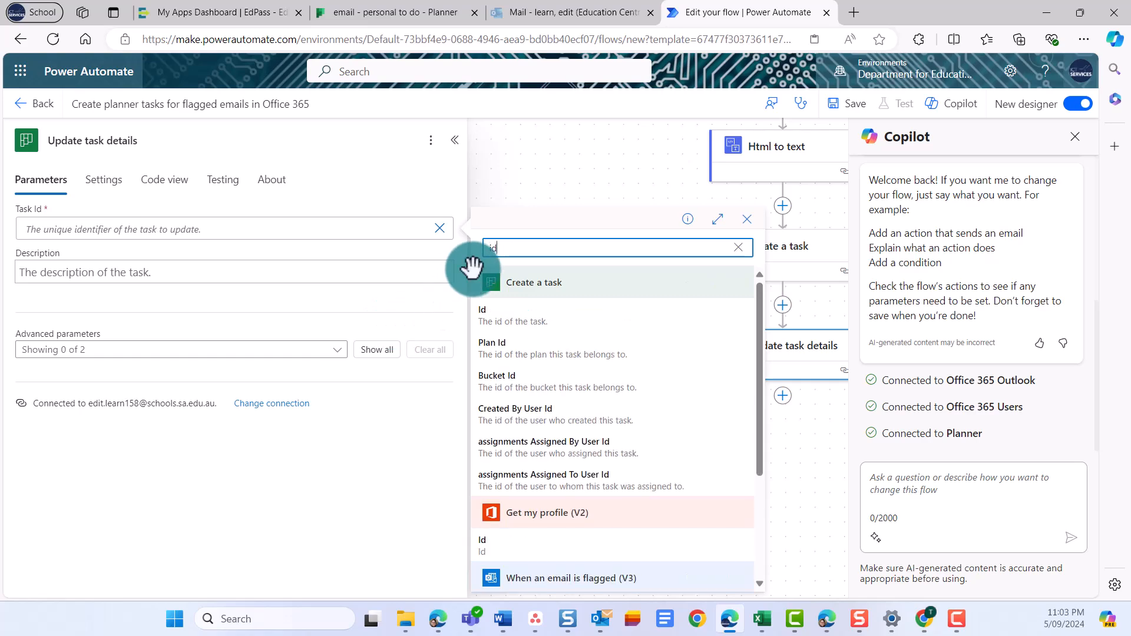
pyautogui.click(518, 321)
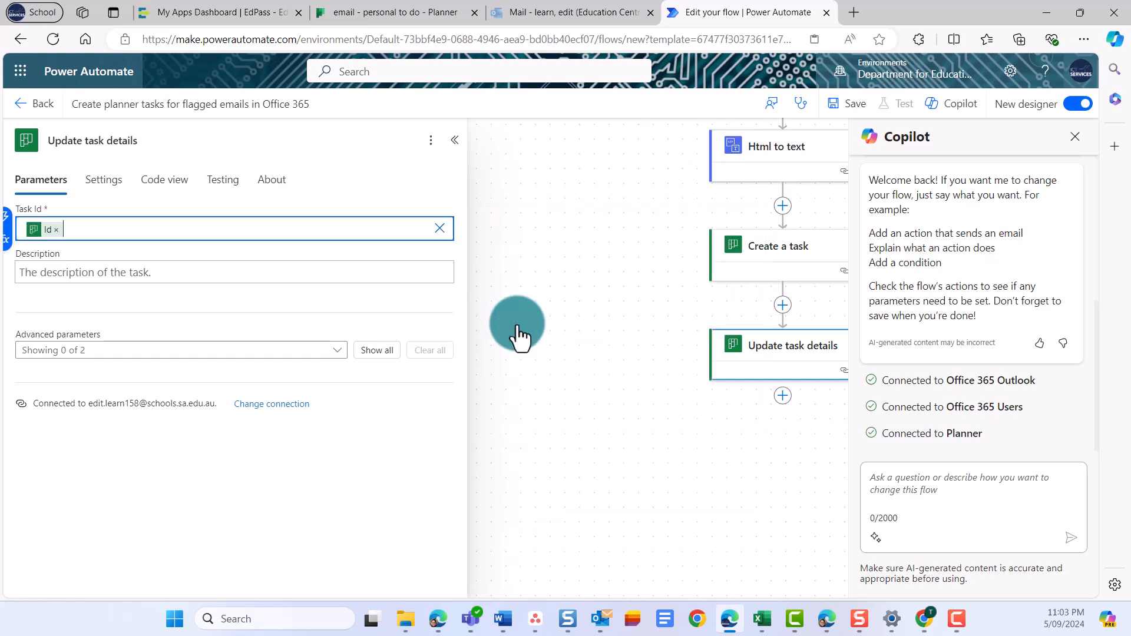
# Step: Set the Update task details Description to the plain text content from Html to text, then show the whole flow
pyautogui.click(164, 272)
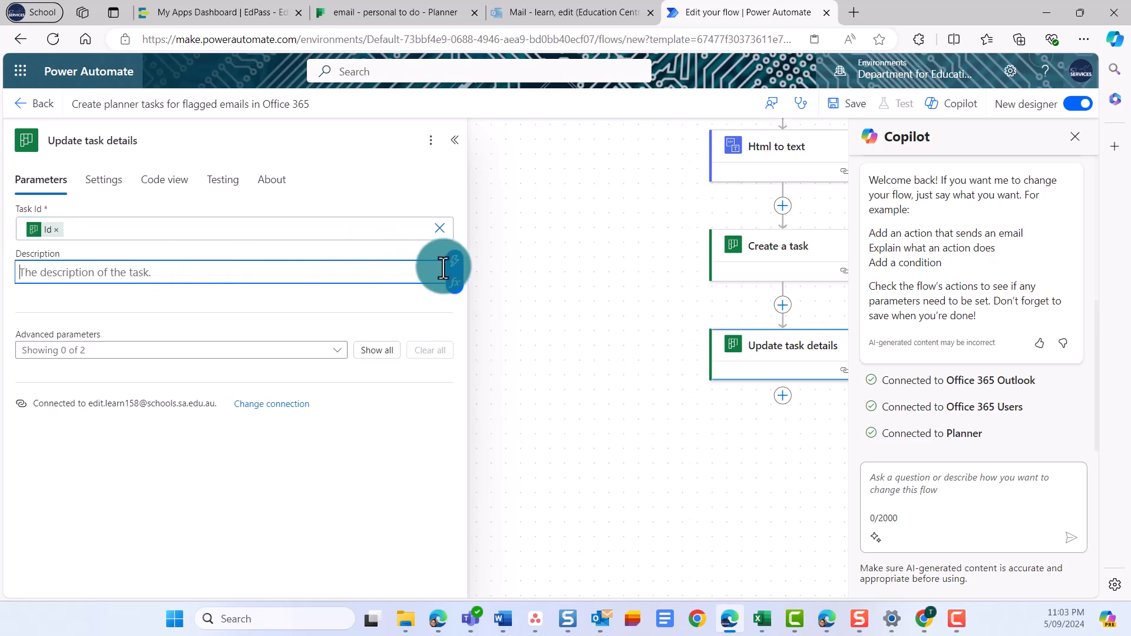
pyautogui.click(453, 265)
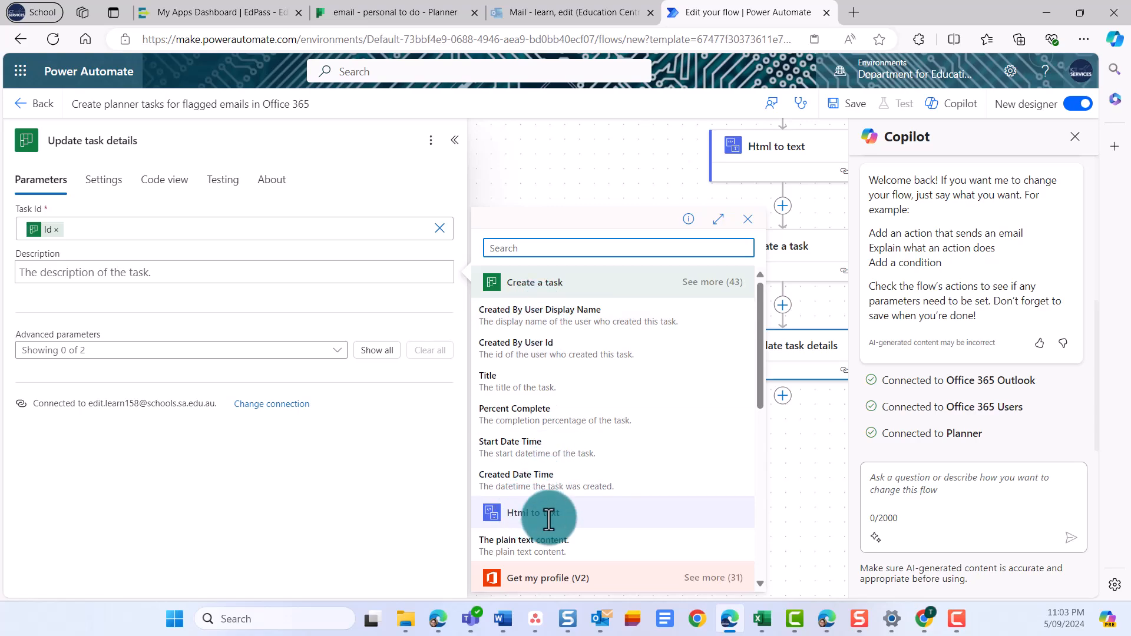
pyautogui.click(531, 539)
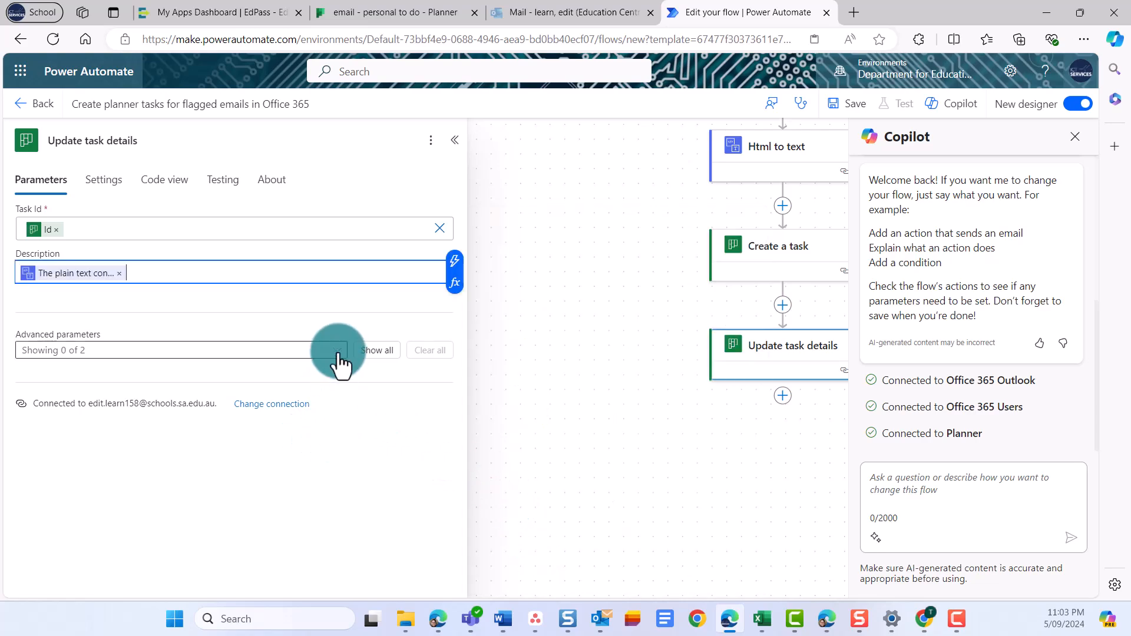
pyautogui.click(378, 350)
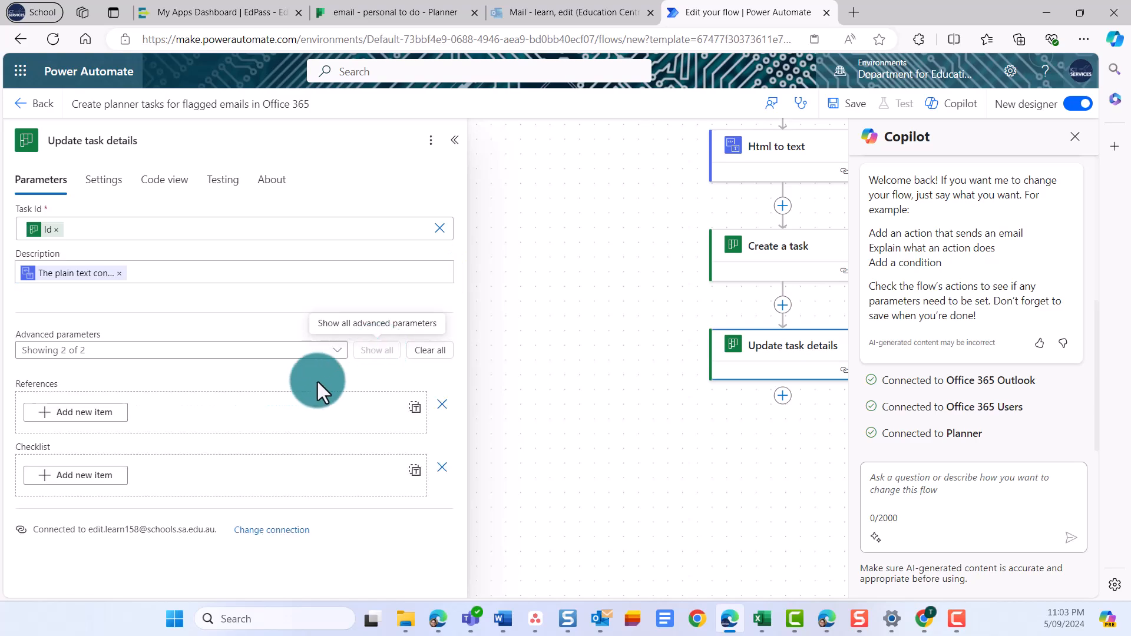
pyautogui.click(521, 462)
pyautogui.moveTo(639, 448); pyautogui.dragTo(392, 596)
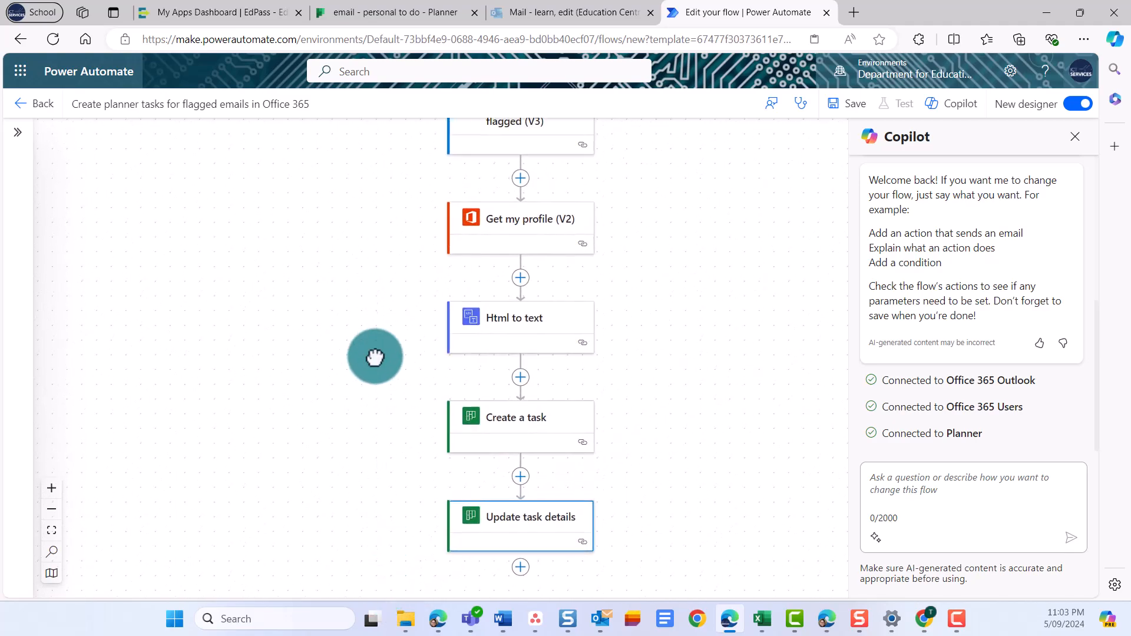
pyautogui.scroll(1, 374, 362)
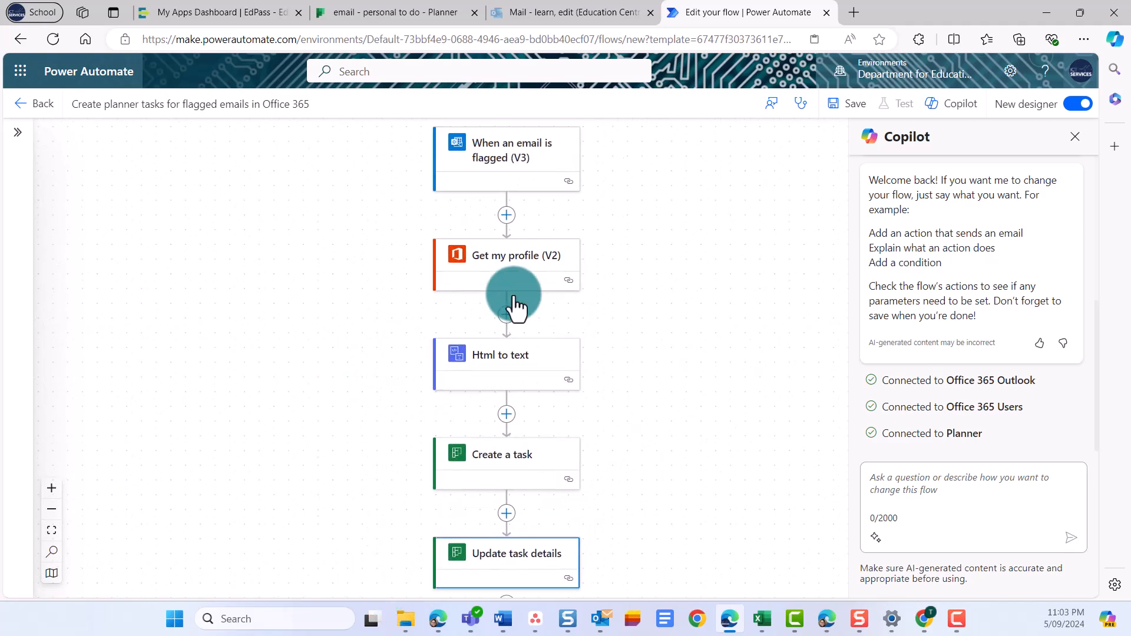
# Step: Save the flow and start a manual test run triggered by flagging an email
pyautogui.click(855, 106)
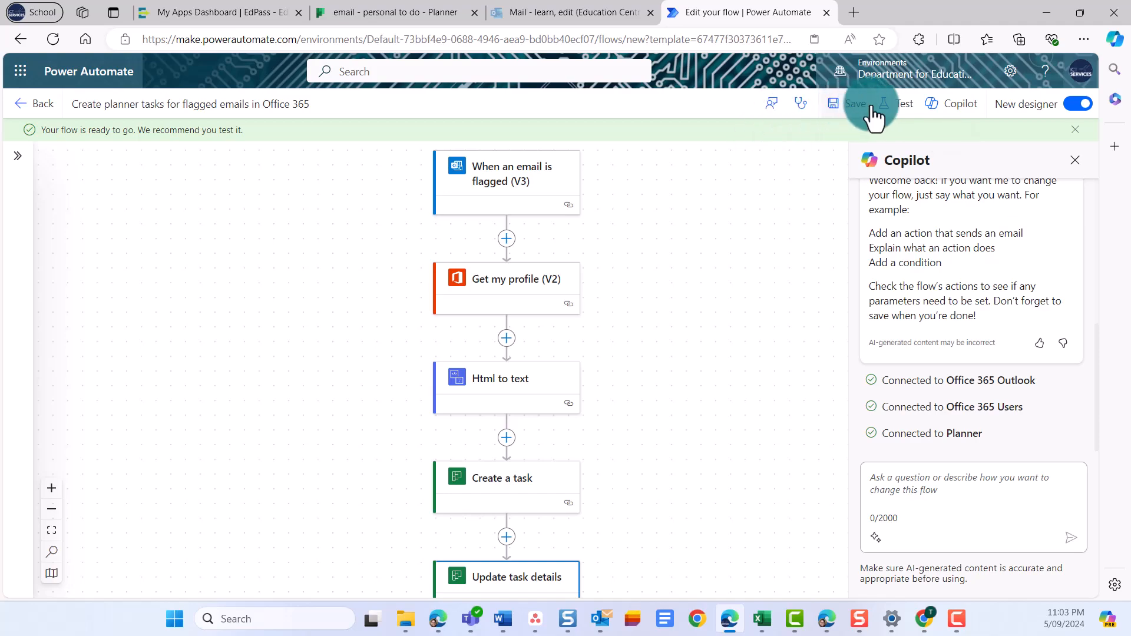
pyautogui.click(885, 109)
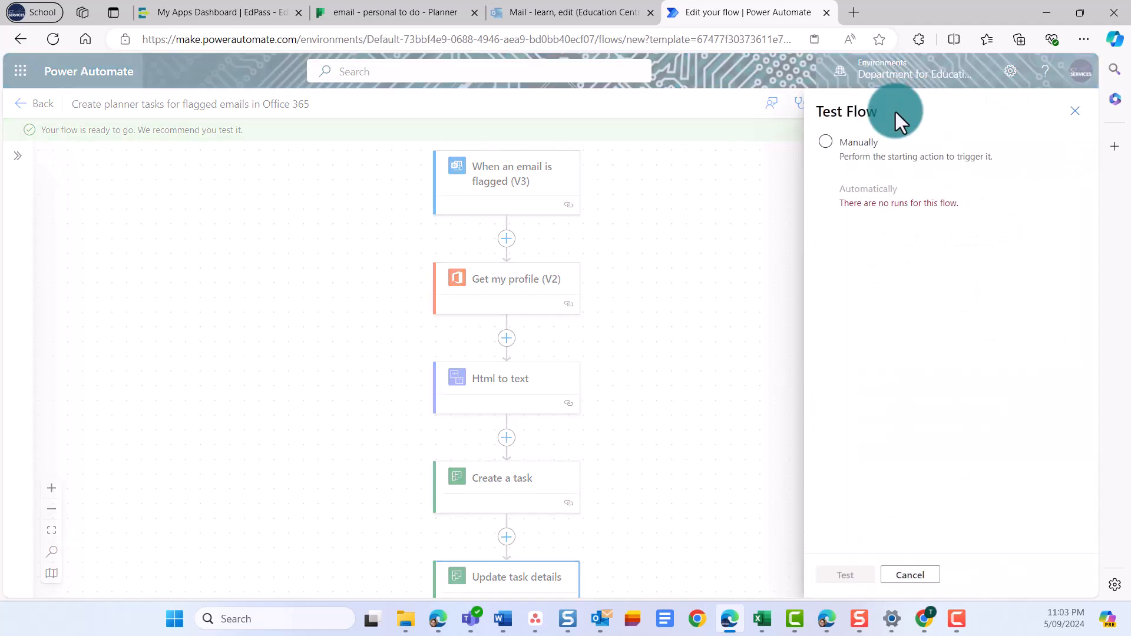
pyautogui.click(865, 147)
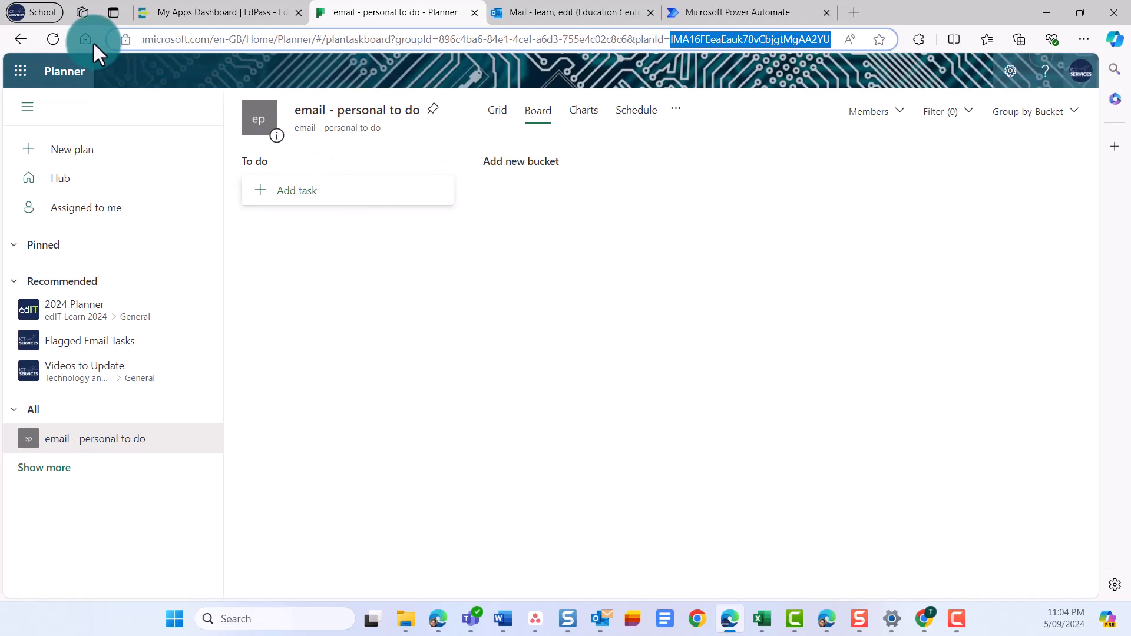
# Step: Reload the Planner board and inspect the new group-welcome task's notes showing the email body
pyautogui.click(55, 39)
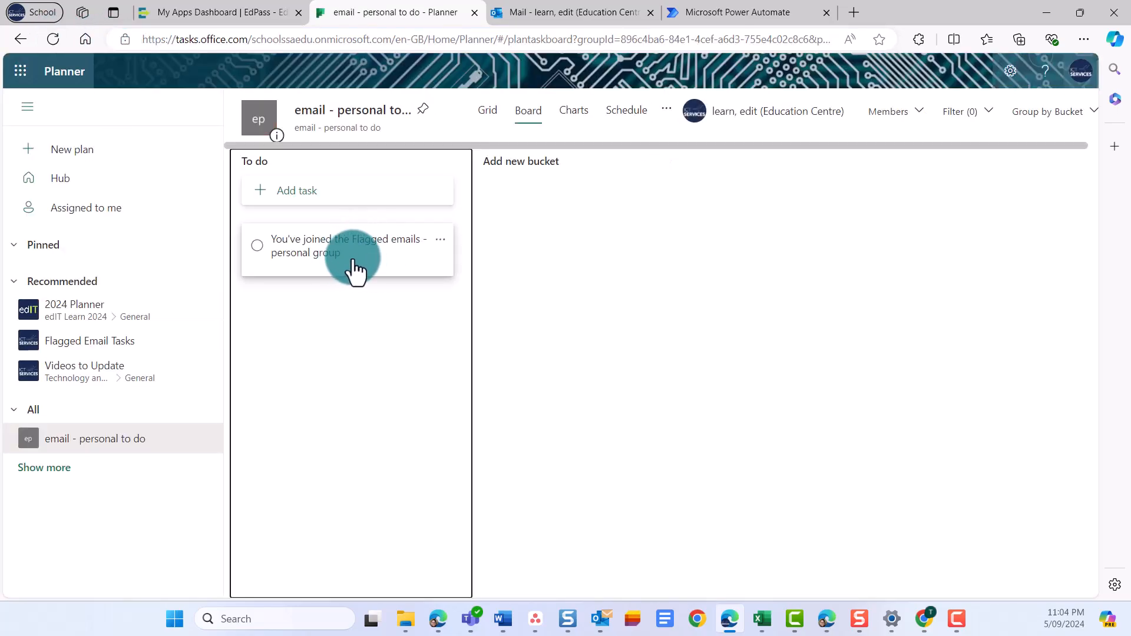
pyautogui.click(376, 265)
pyautogui.click(419, 385)
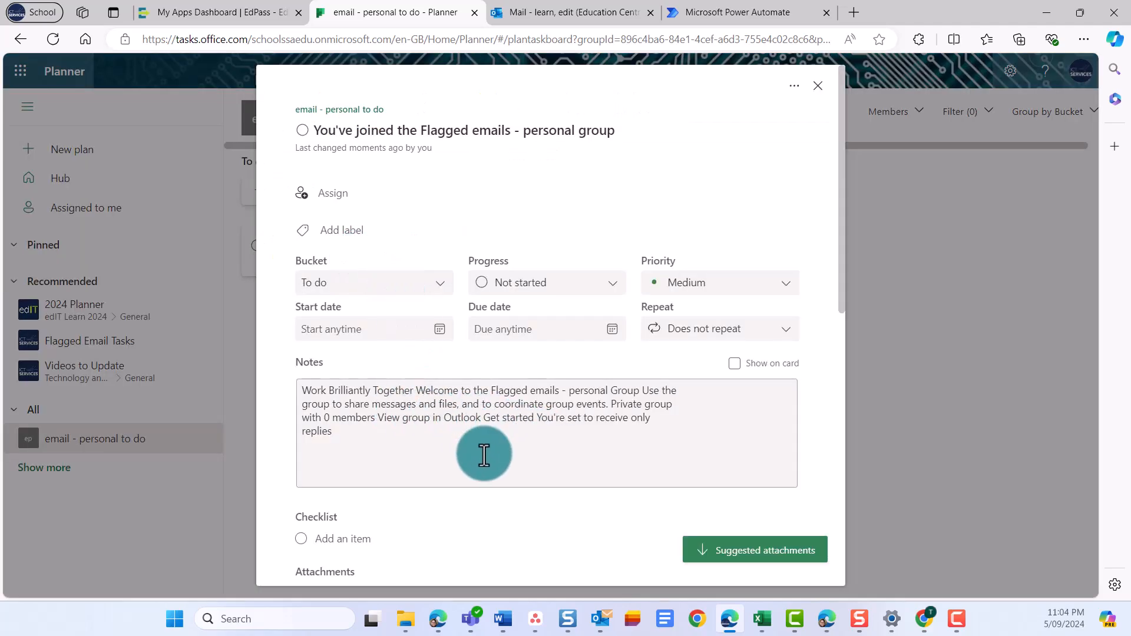
pyautogui.click(816, 89)
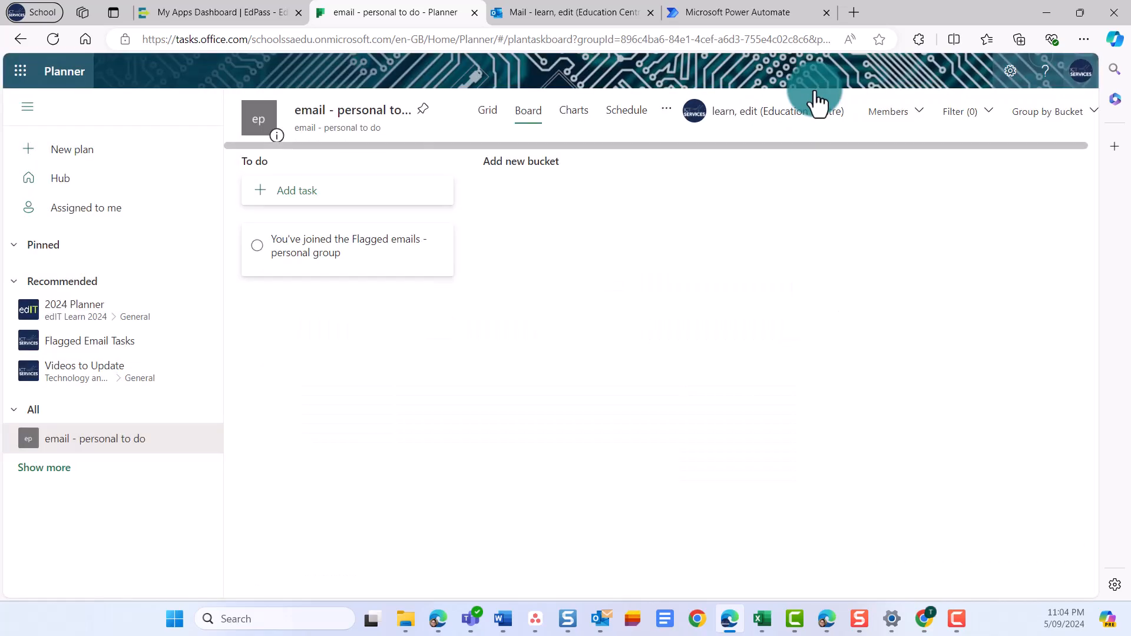